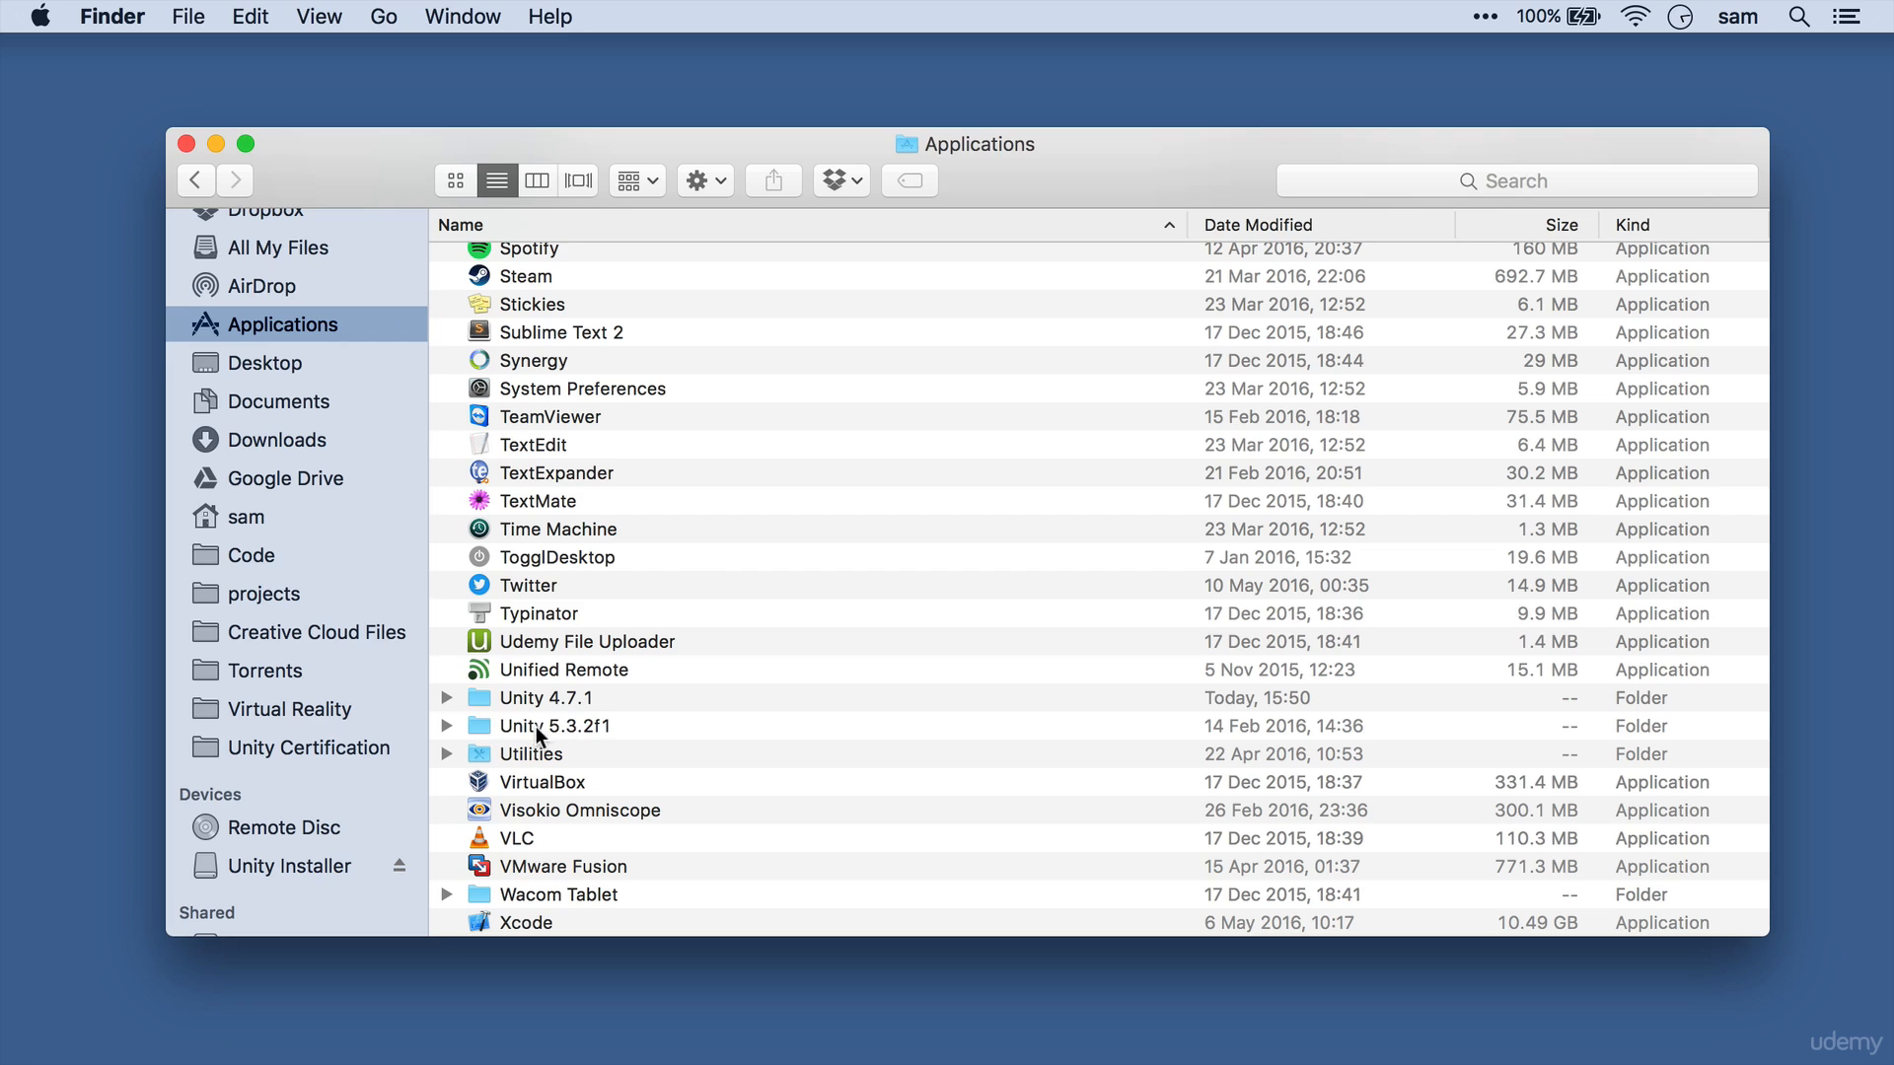
- Launch the Unity application stored in the Unity 5.3.2f1 folder within Applications
left_click(446, 728)
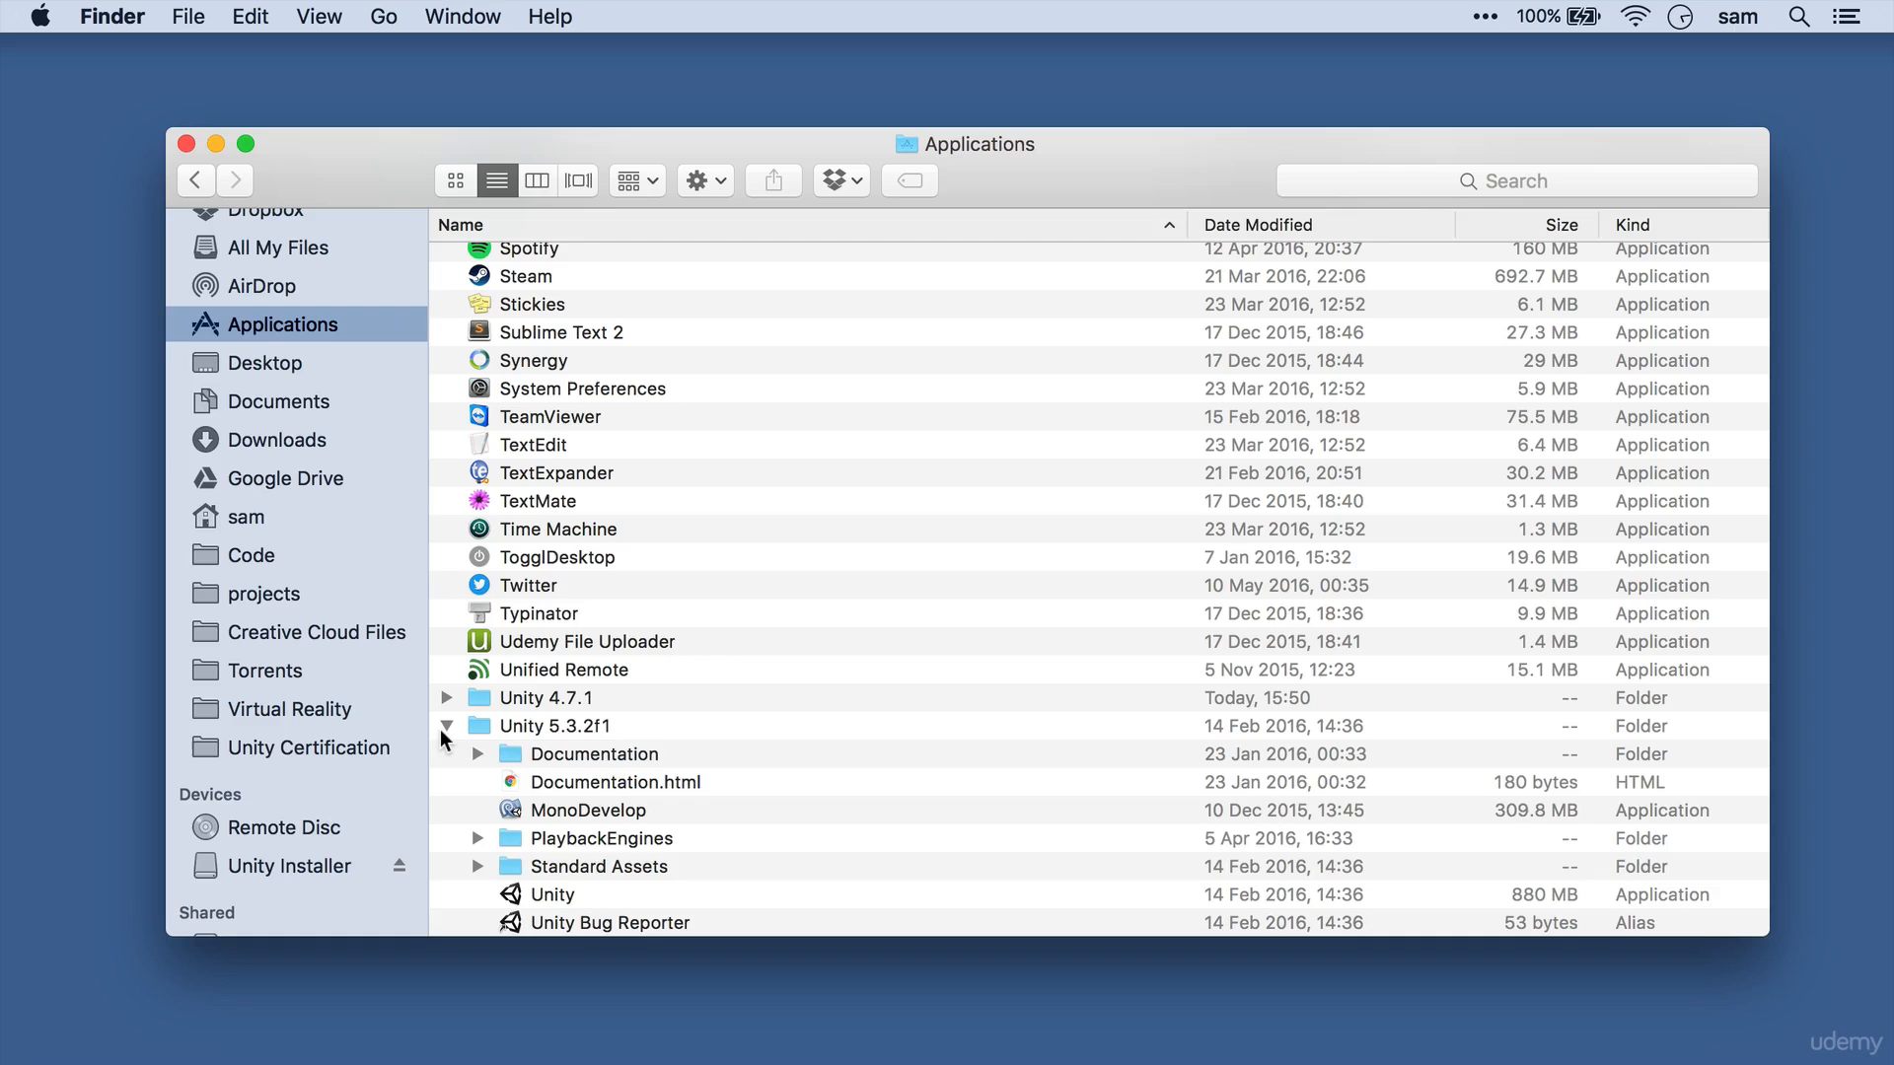
left_click(446, 725)
left_click(444, 699)
left_click(444, 699)
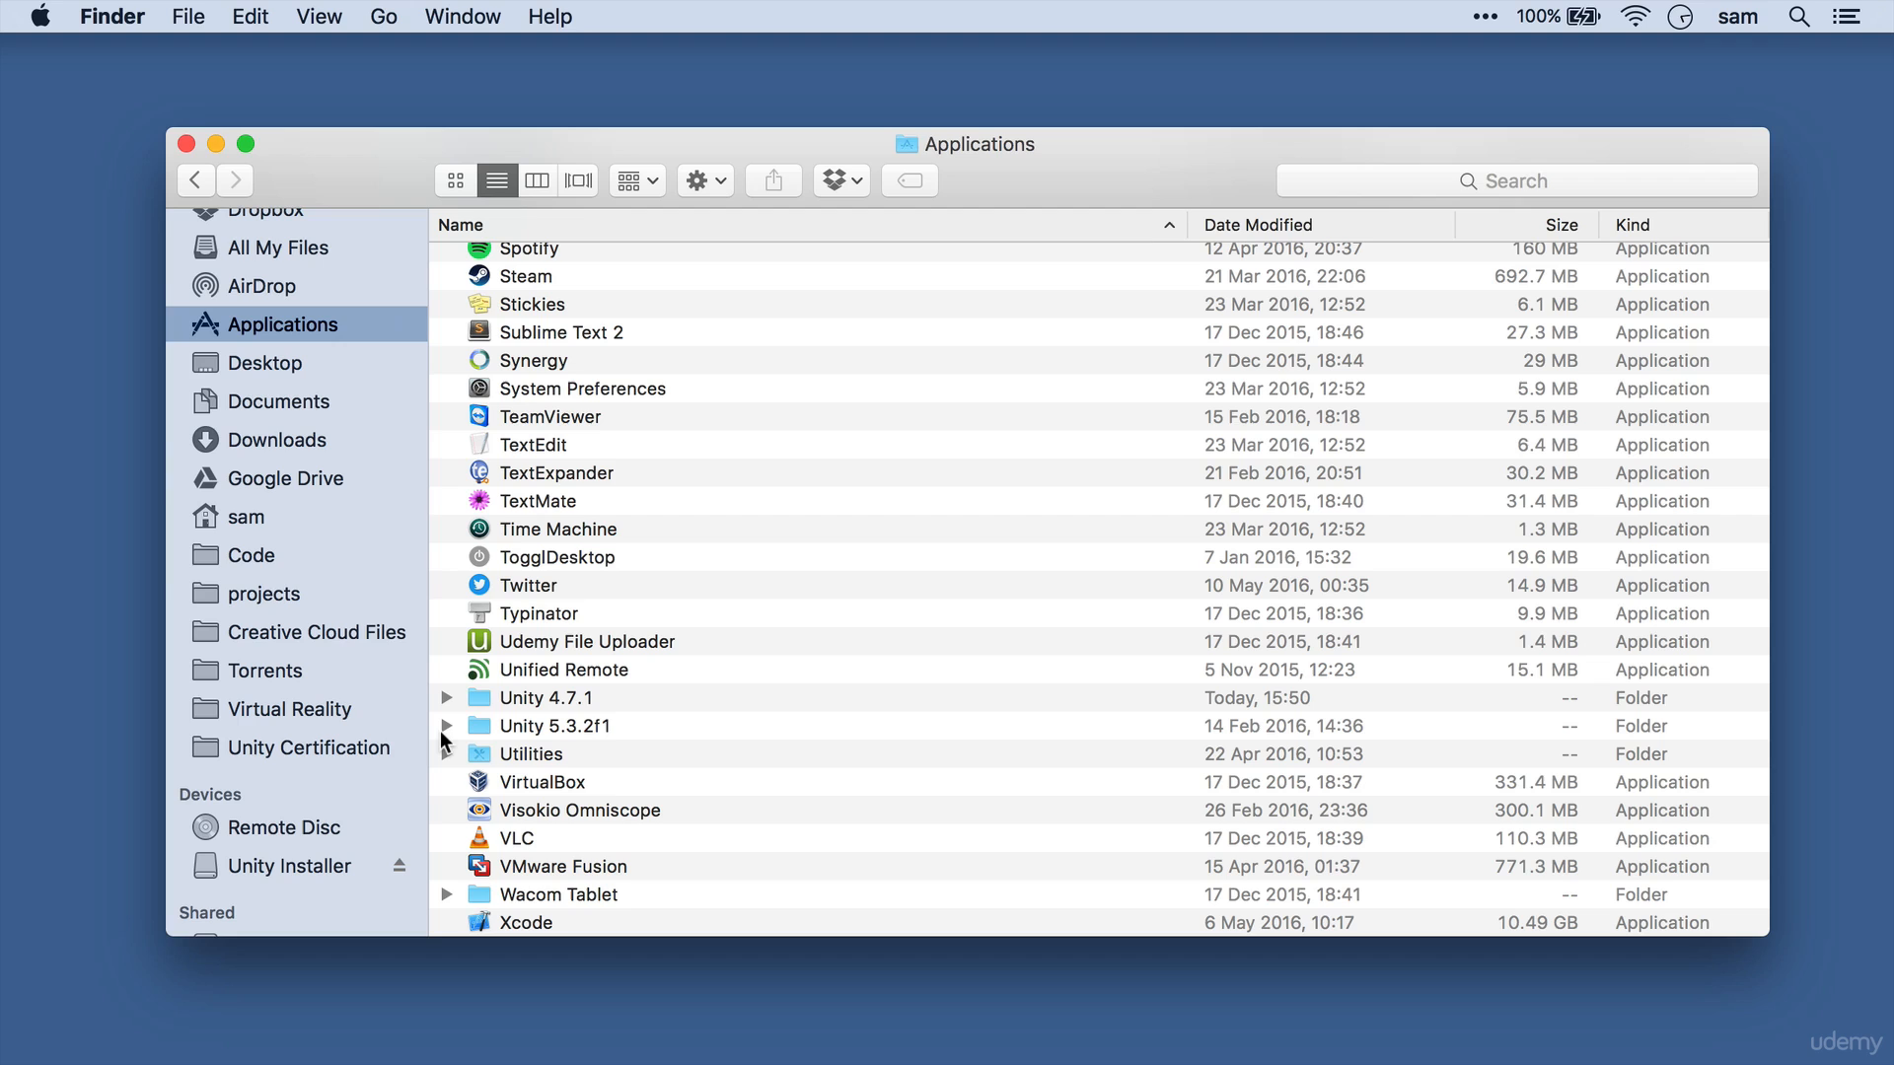
left_click(446, 726)
scroll(603, 824, "down", 3)
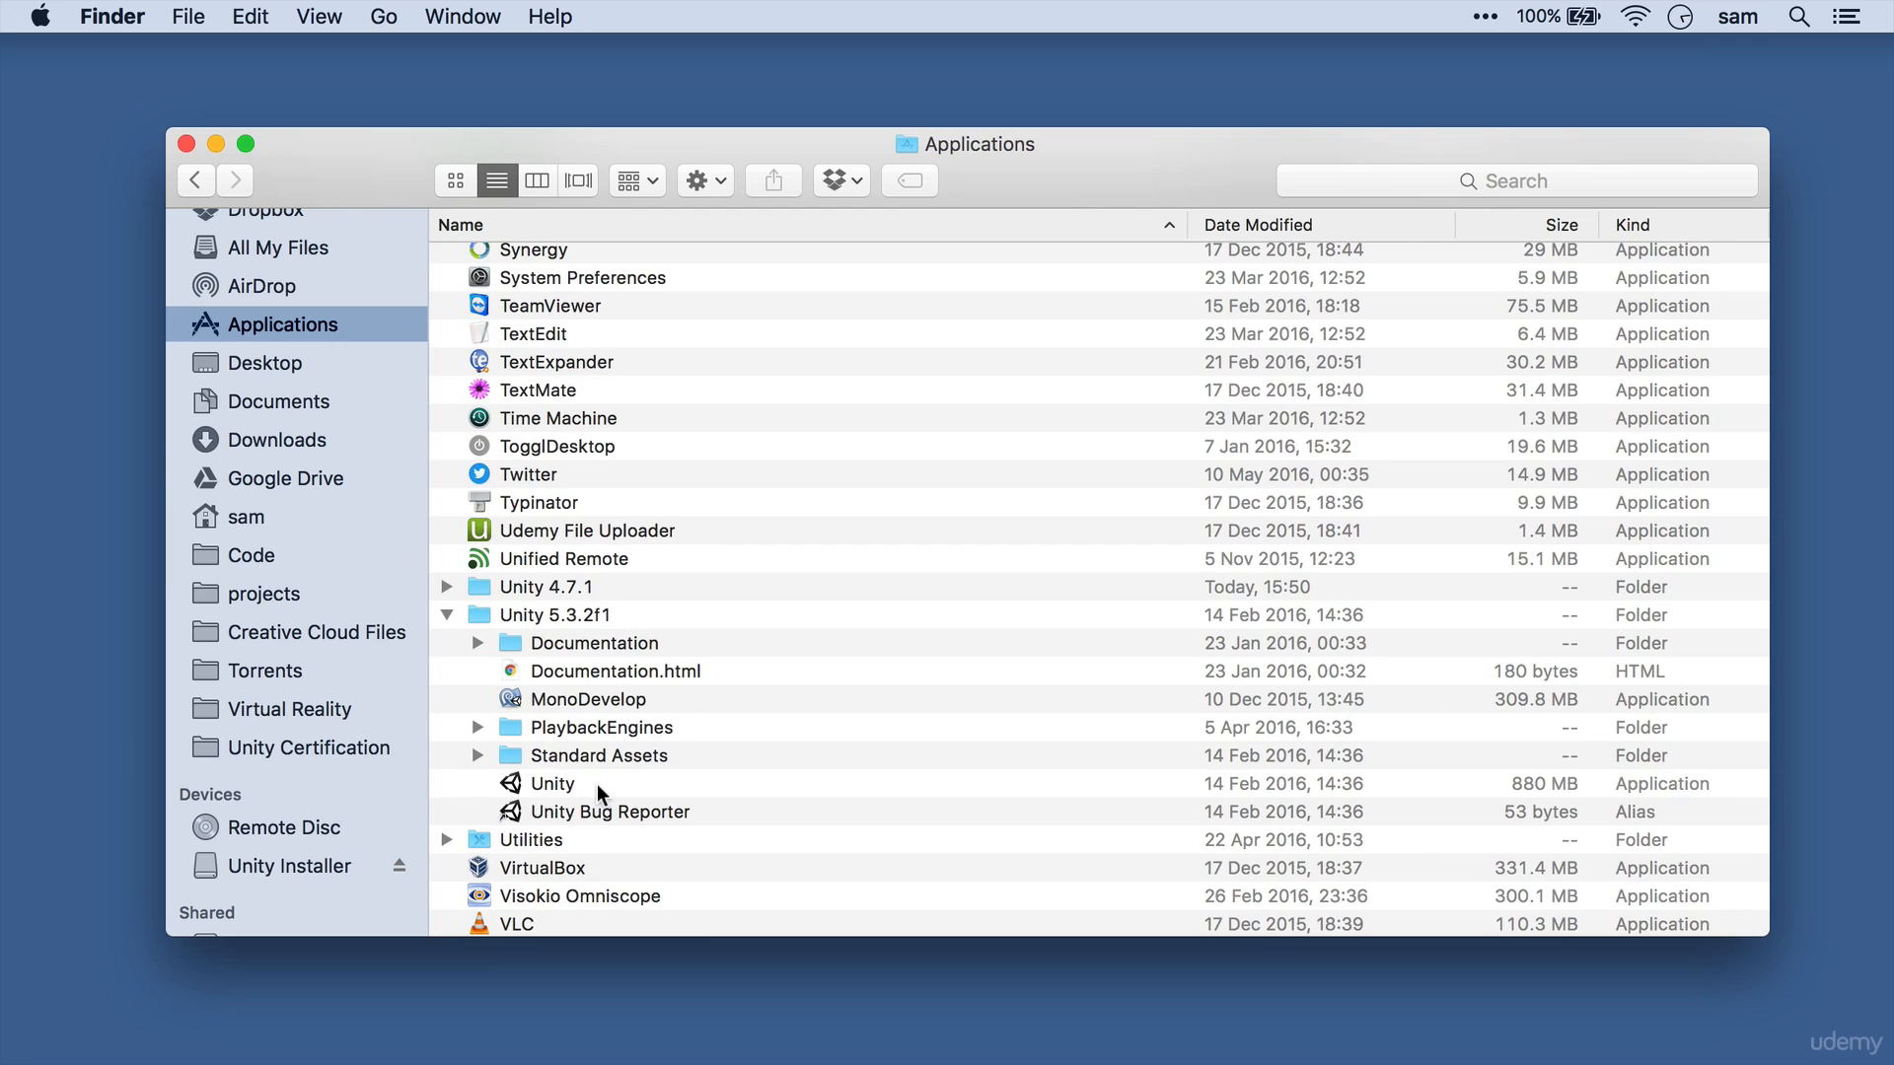
double_click(552, 784)
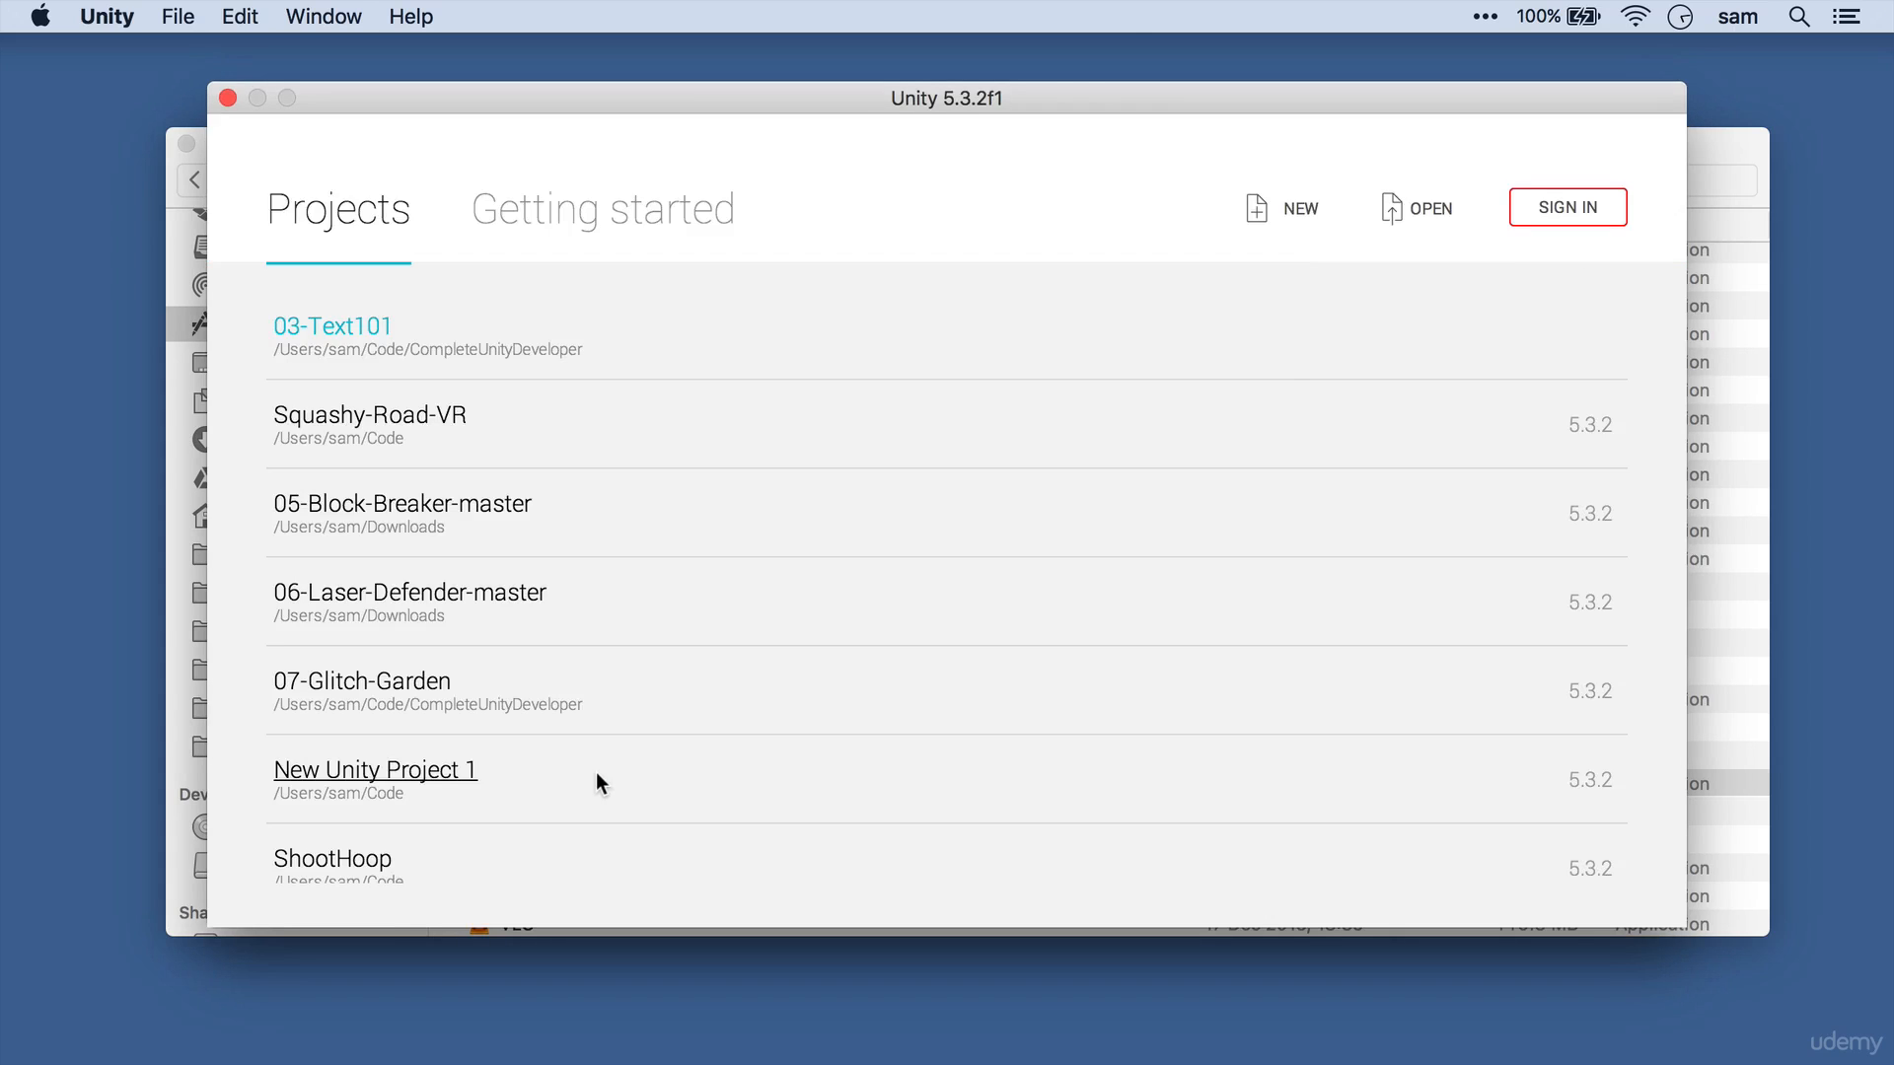
- Open the existing 03-Text101 project from the CompleteUnityDeveloper folder and upgrade it to Unity 5.3.2f1
left_click_drag(1089, 98, 1089, 112)
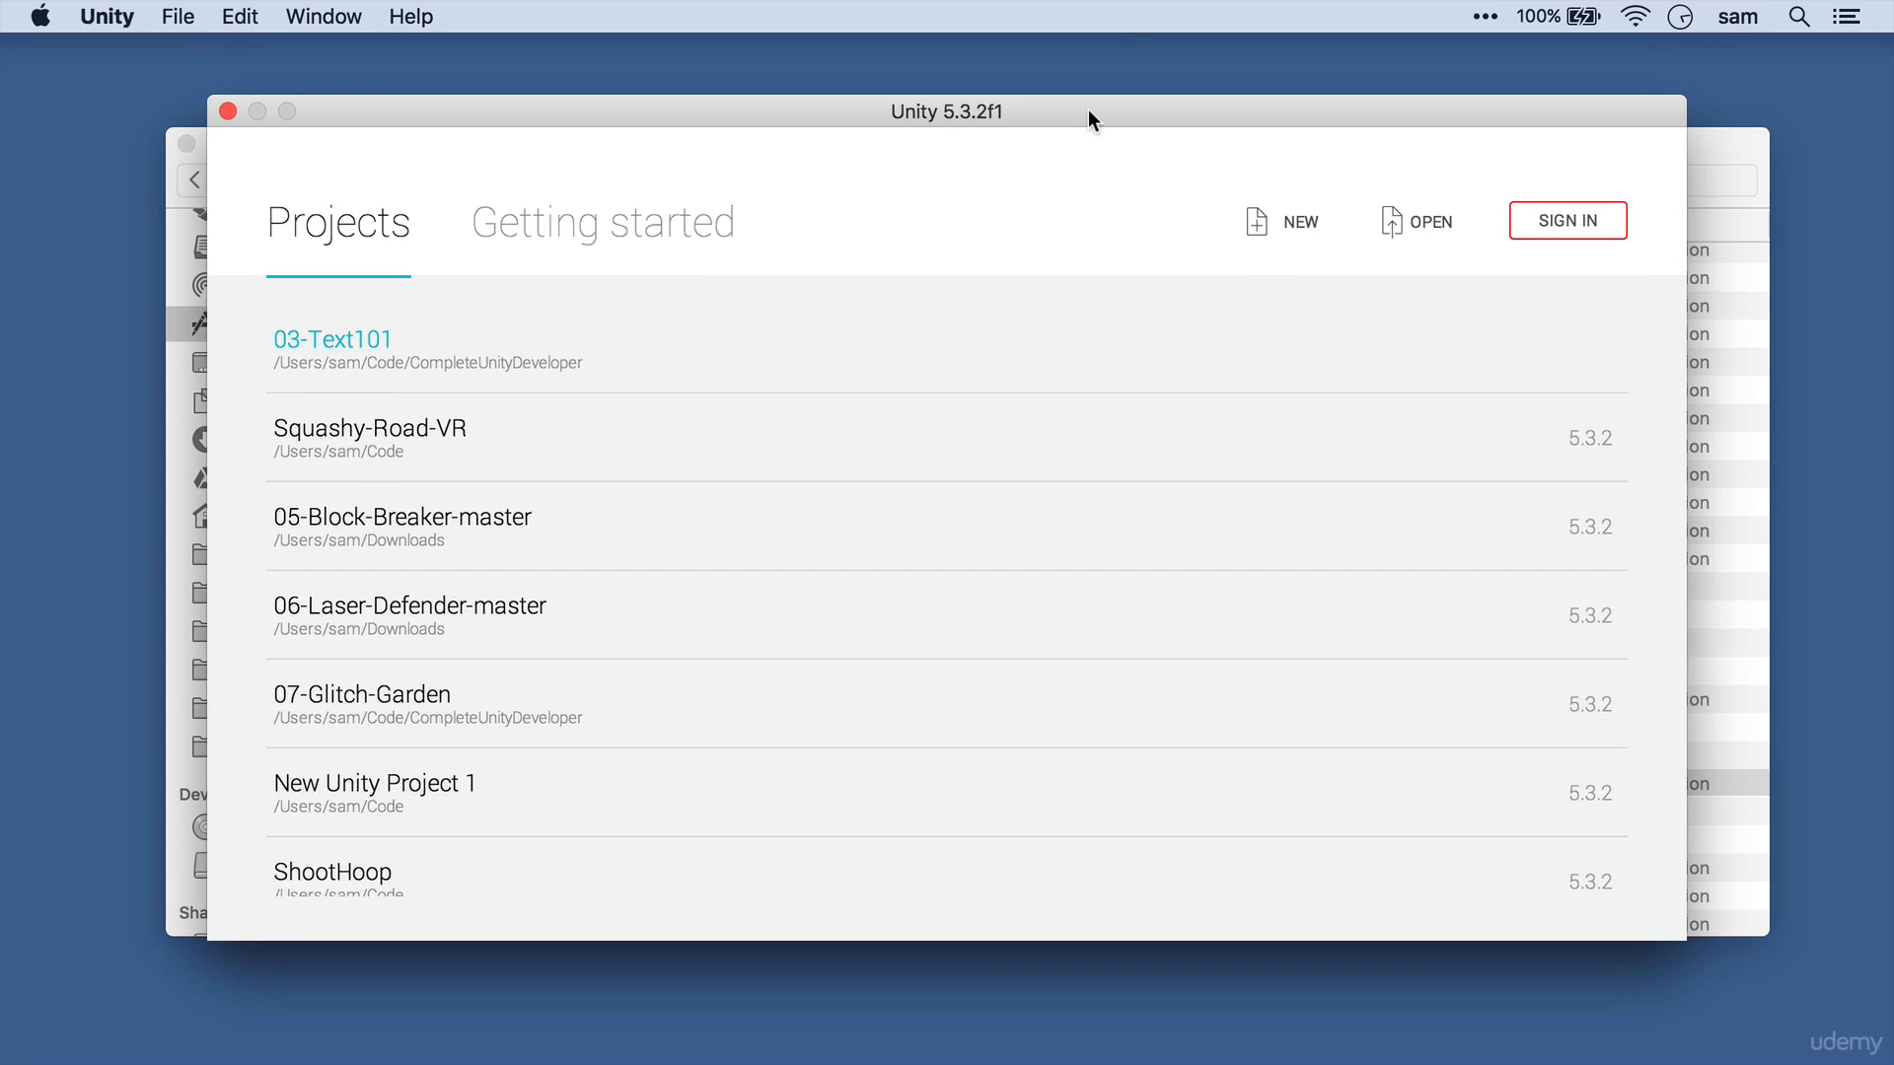
left_click(1411, 233)
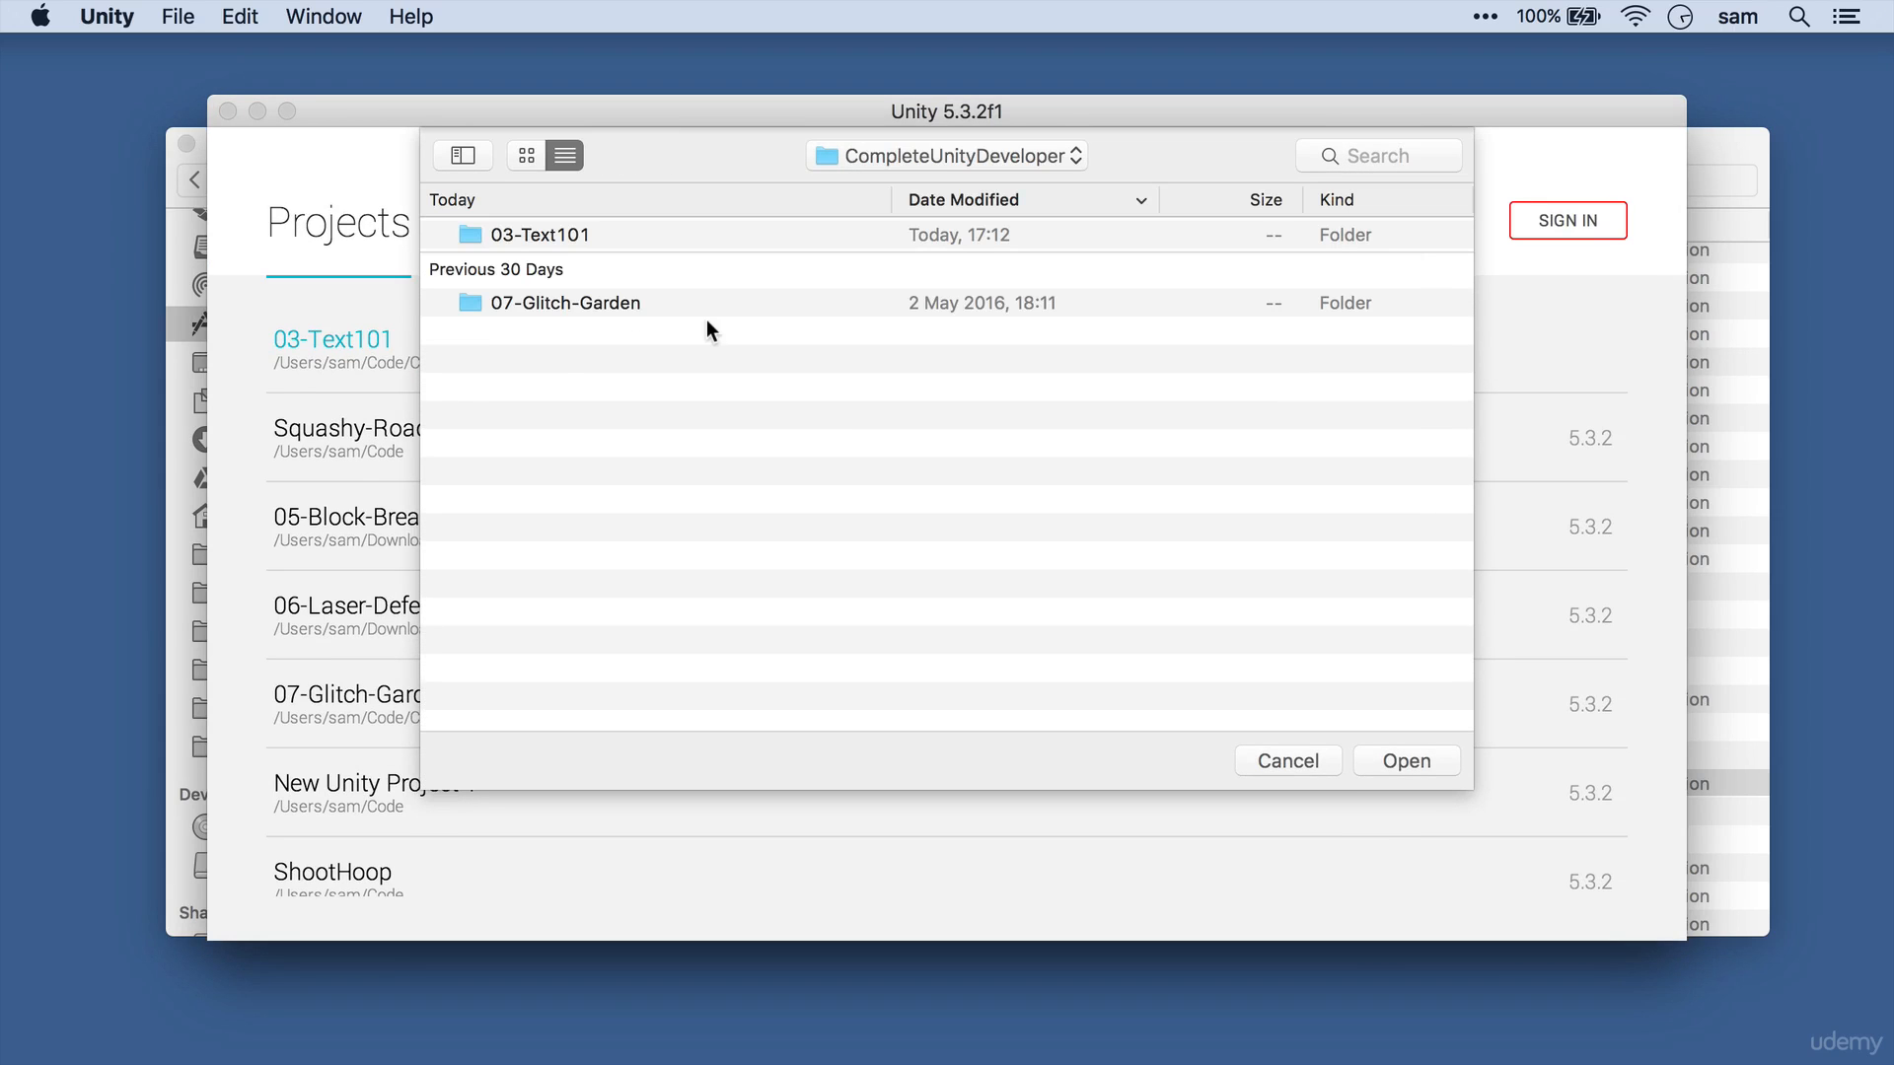
left_click(527, 235)
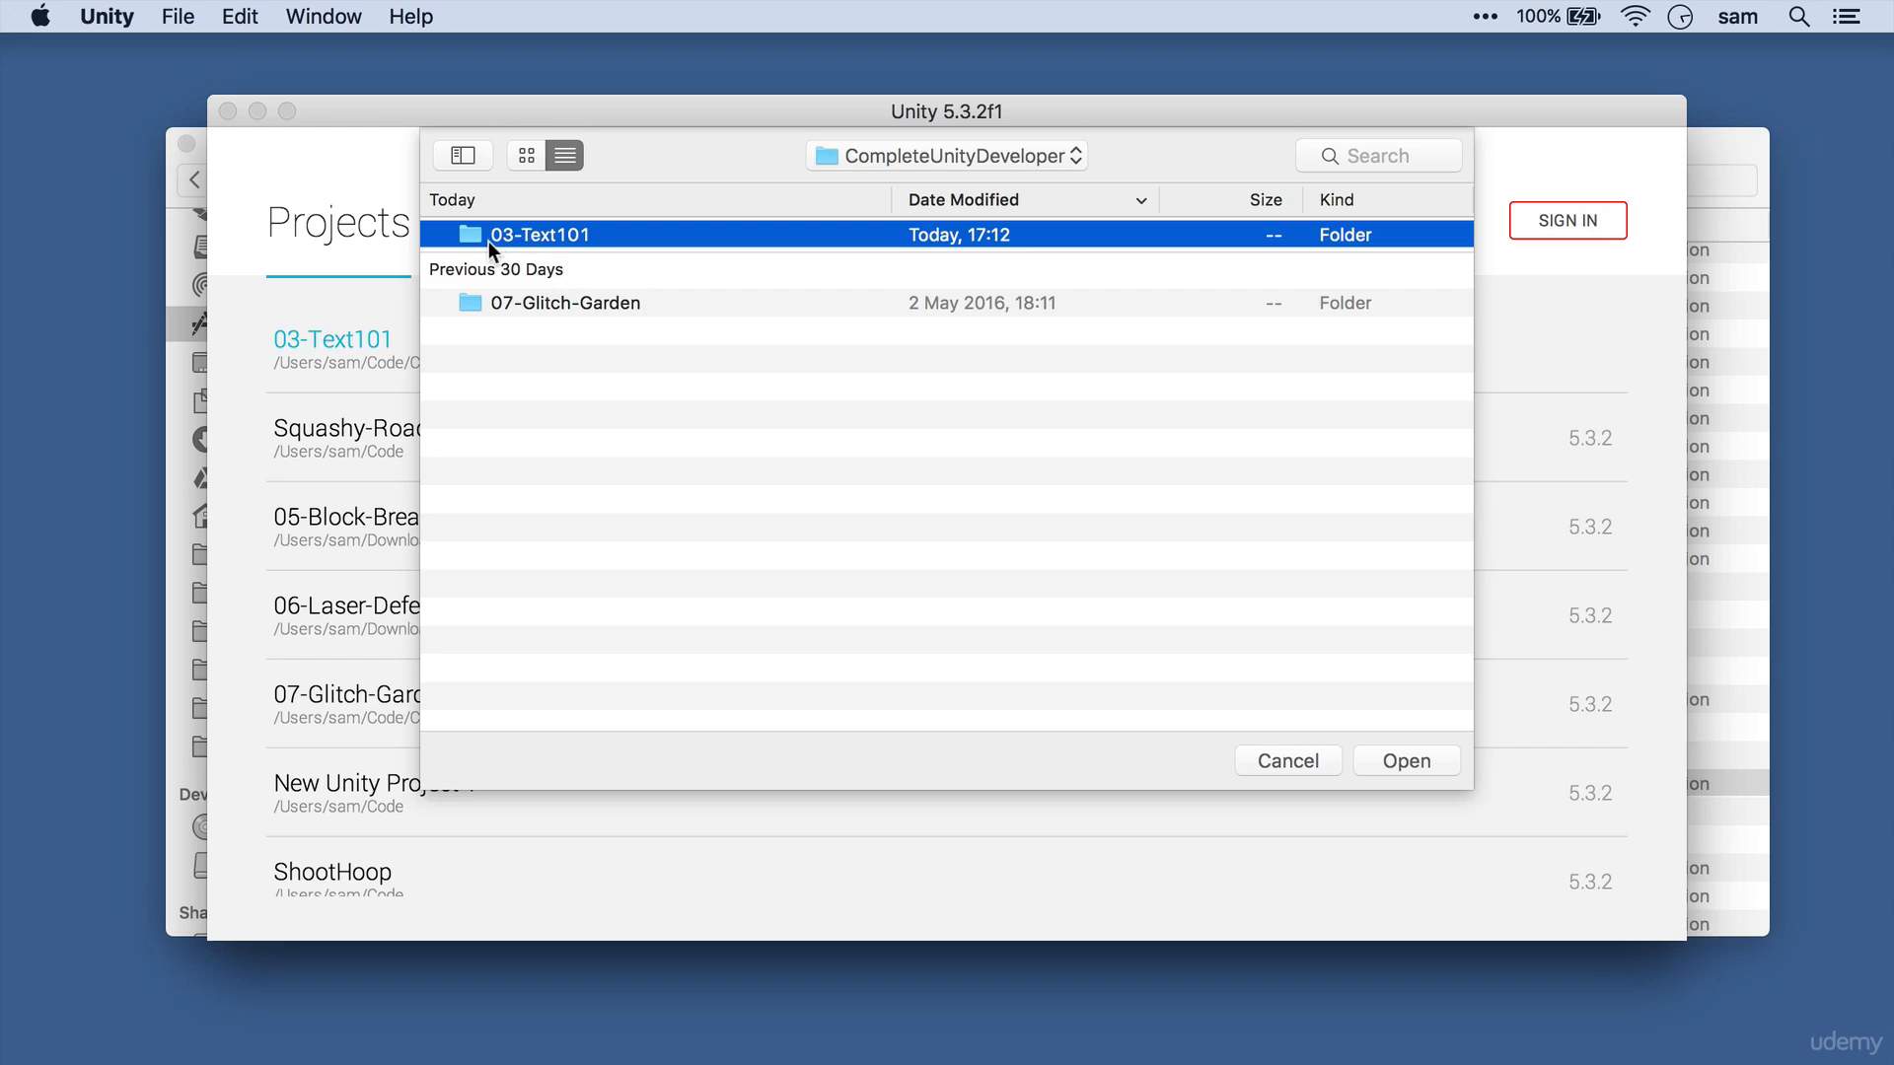
left_click(1428, 759)
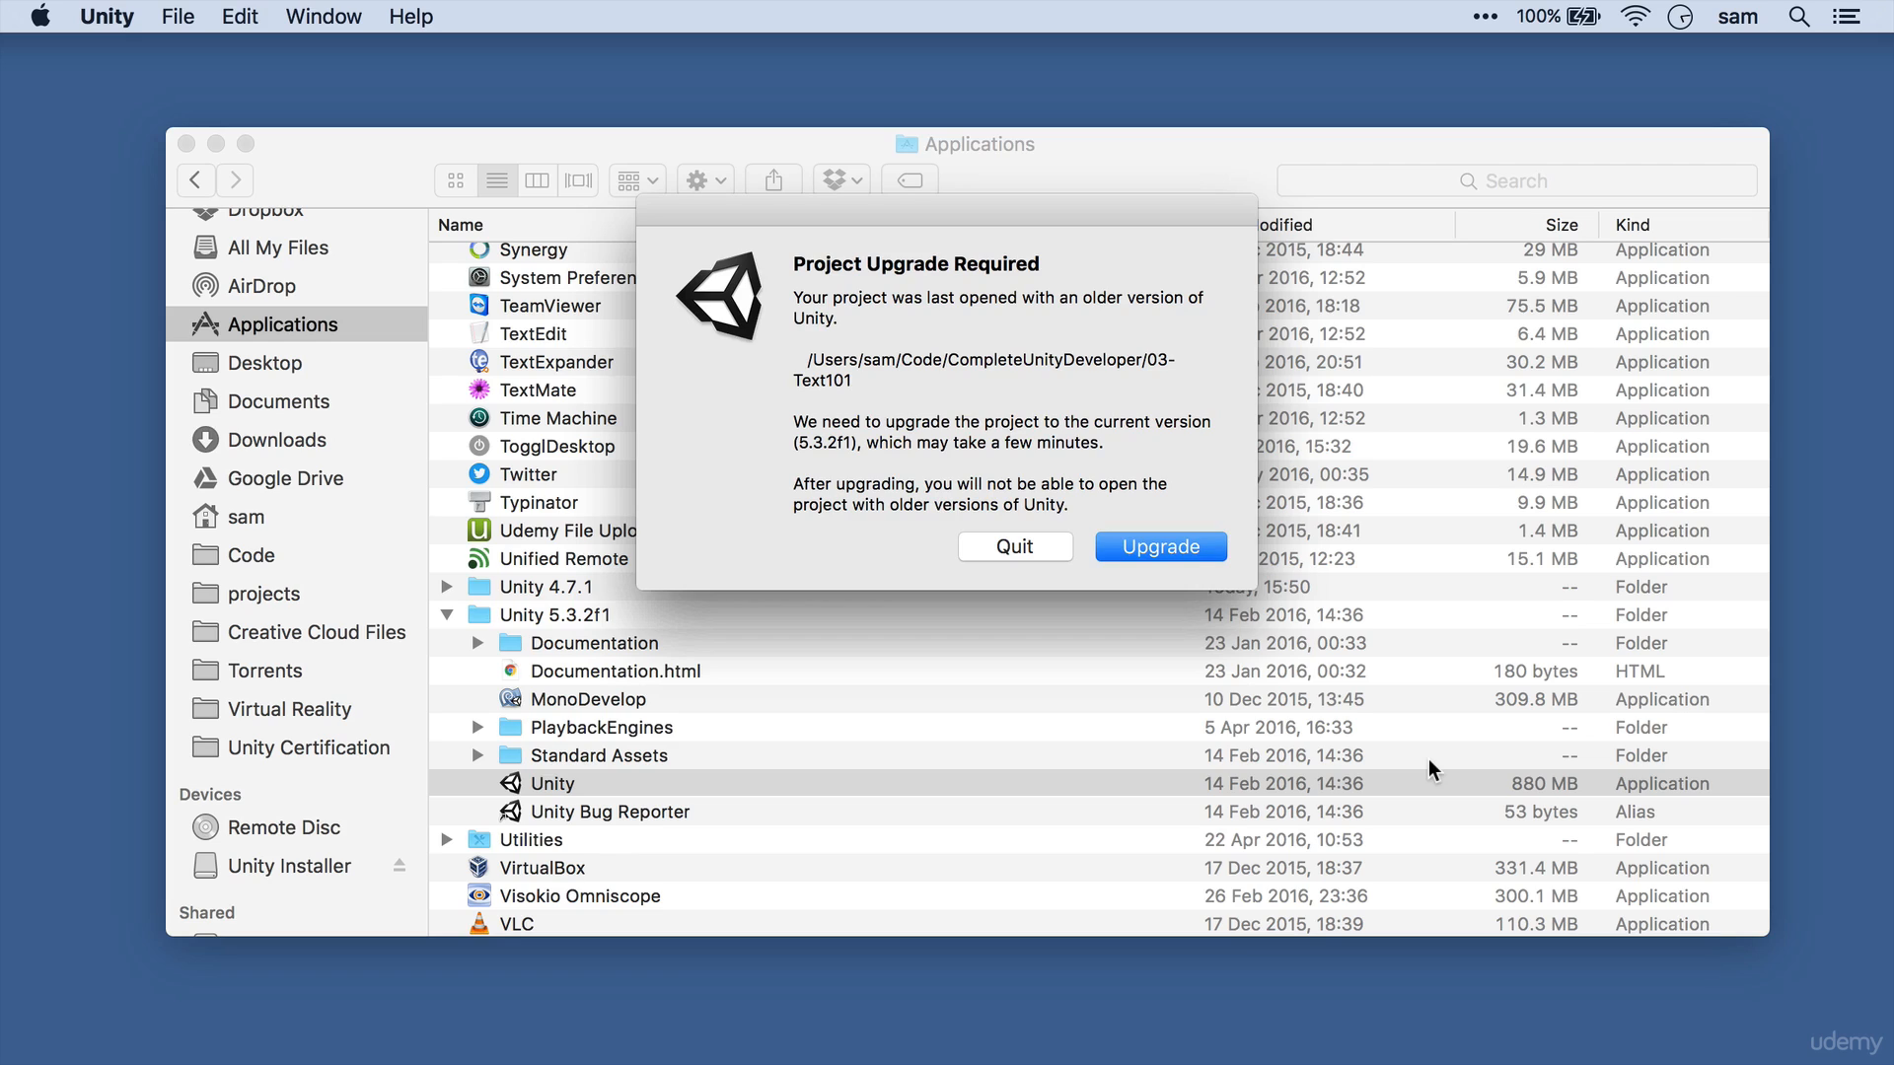
left_click(1174, 548)
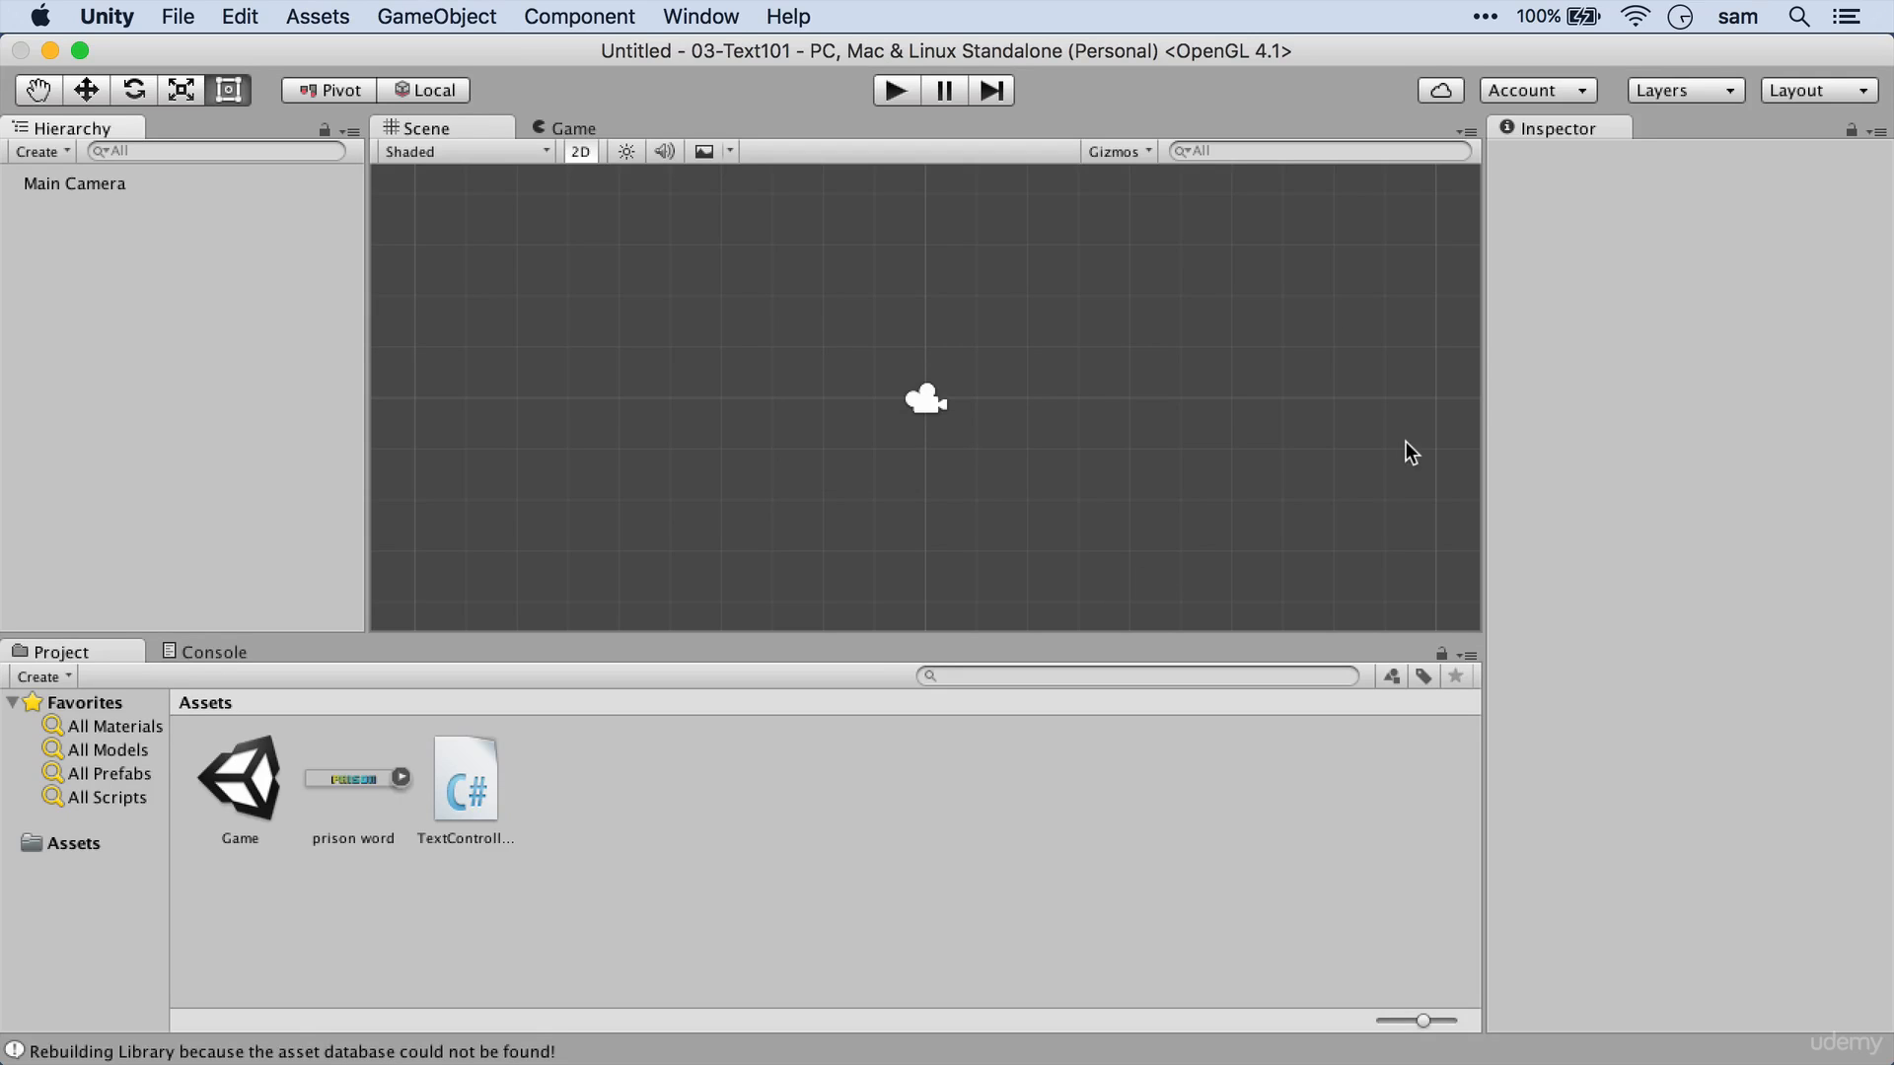
- Open the Game scene from the project assets and test it briefly in play mode
double_click(259, 794)
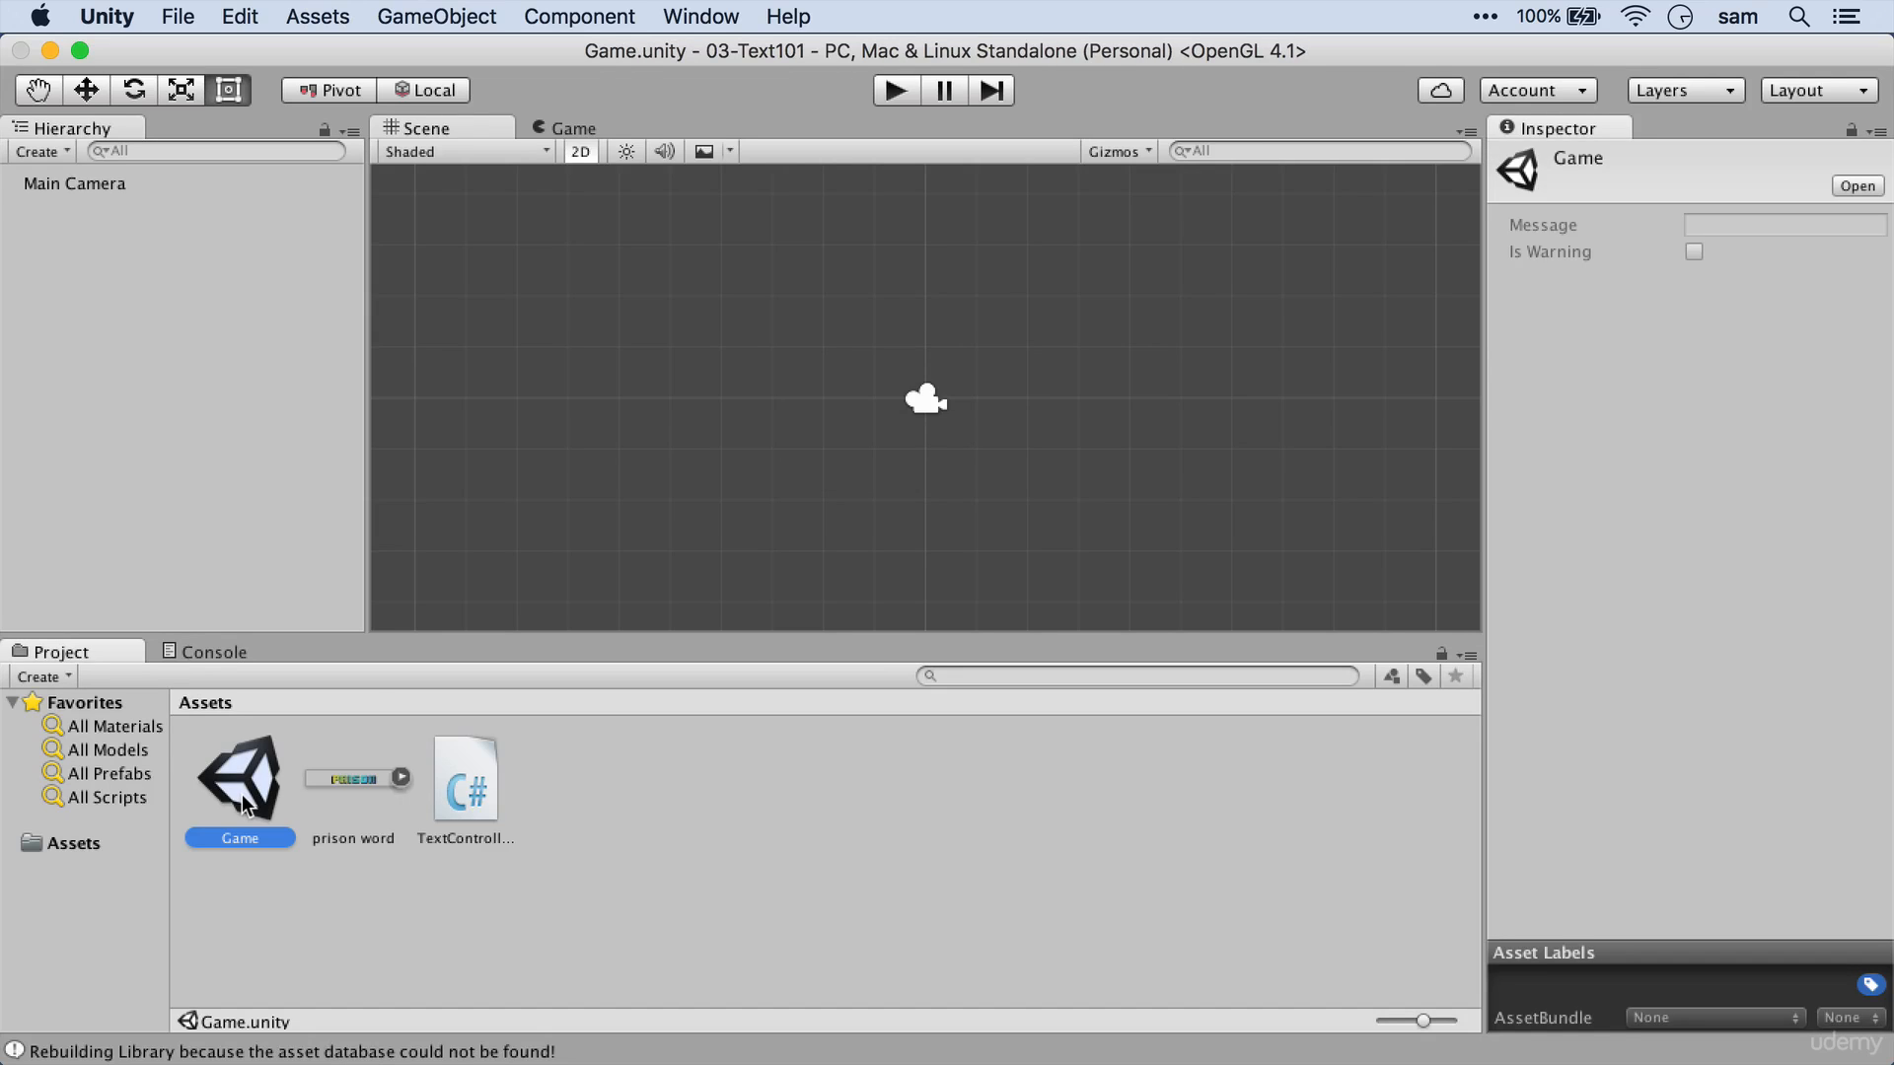
left_click(885, 94)
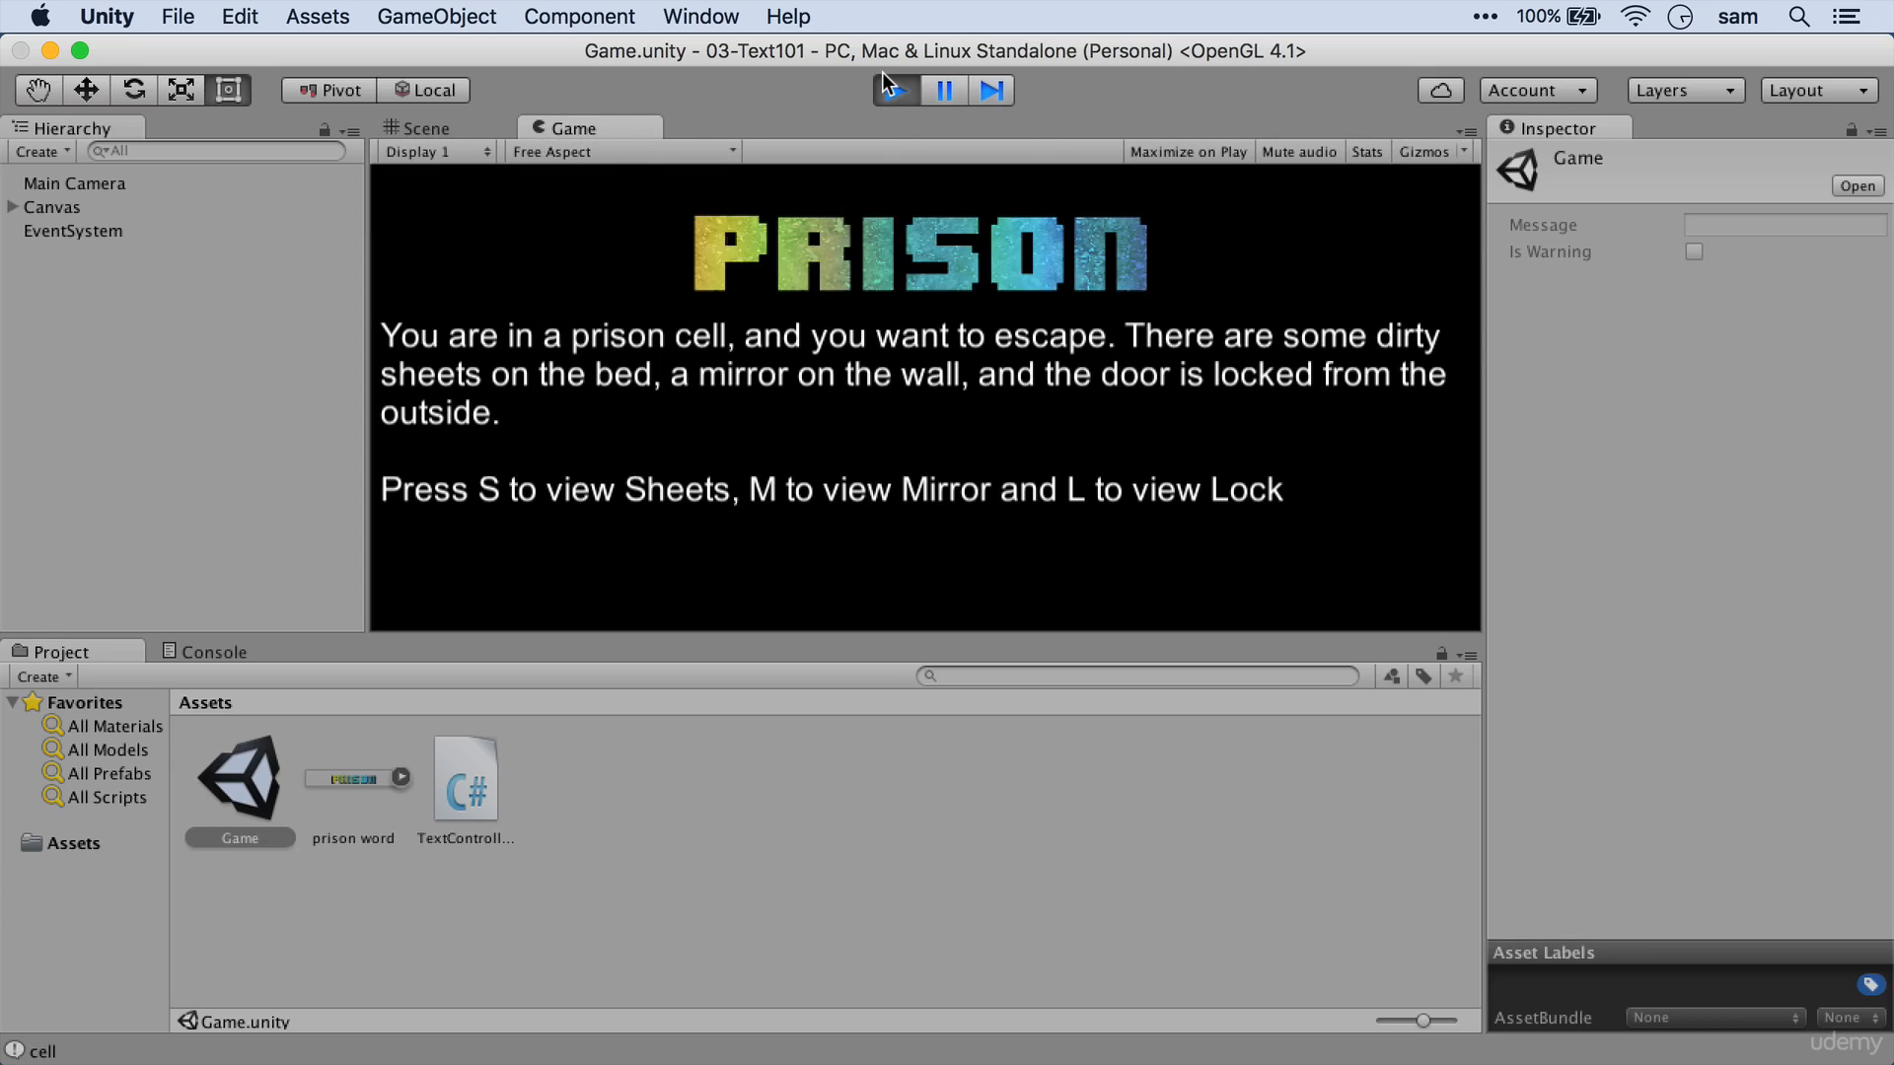
left_click(892, 95)
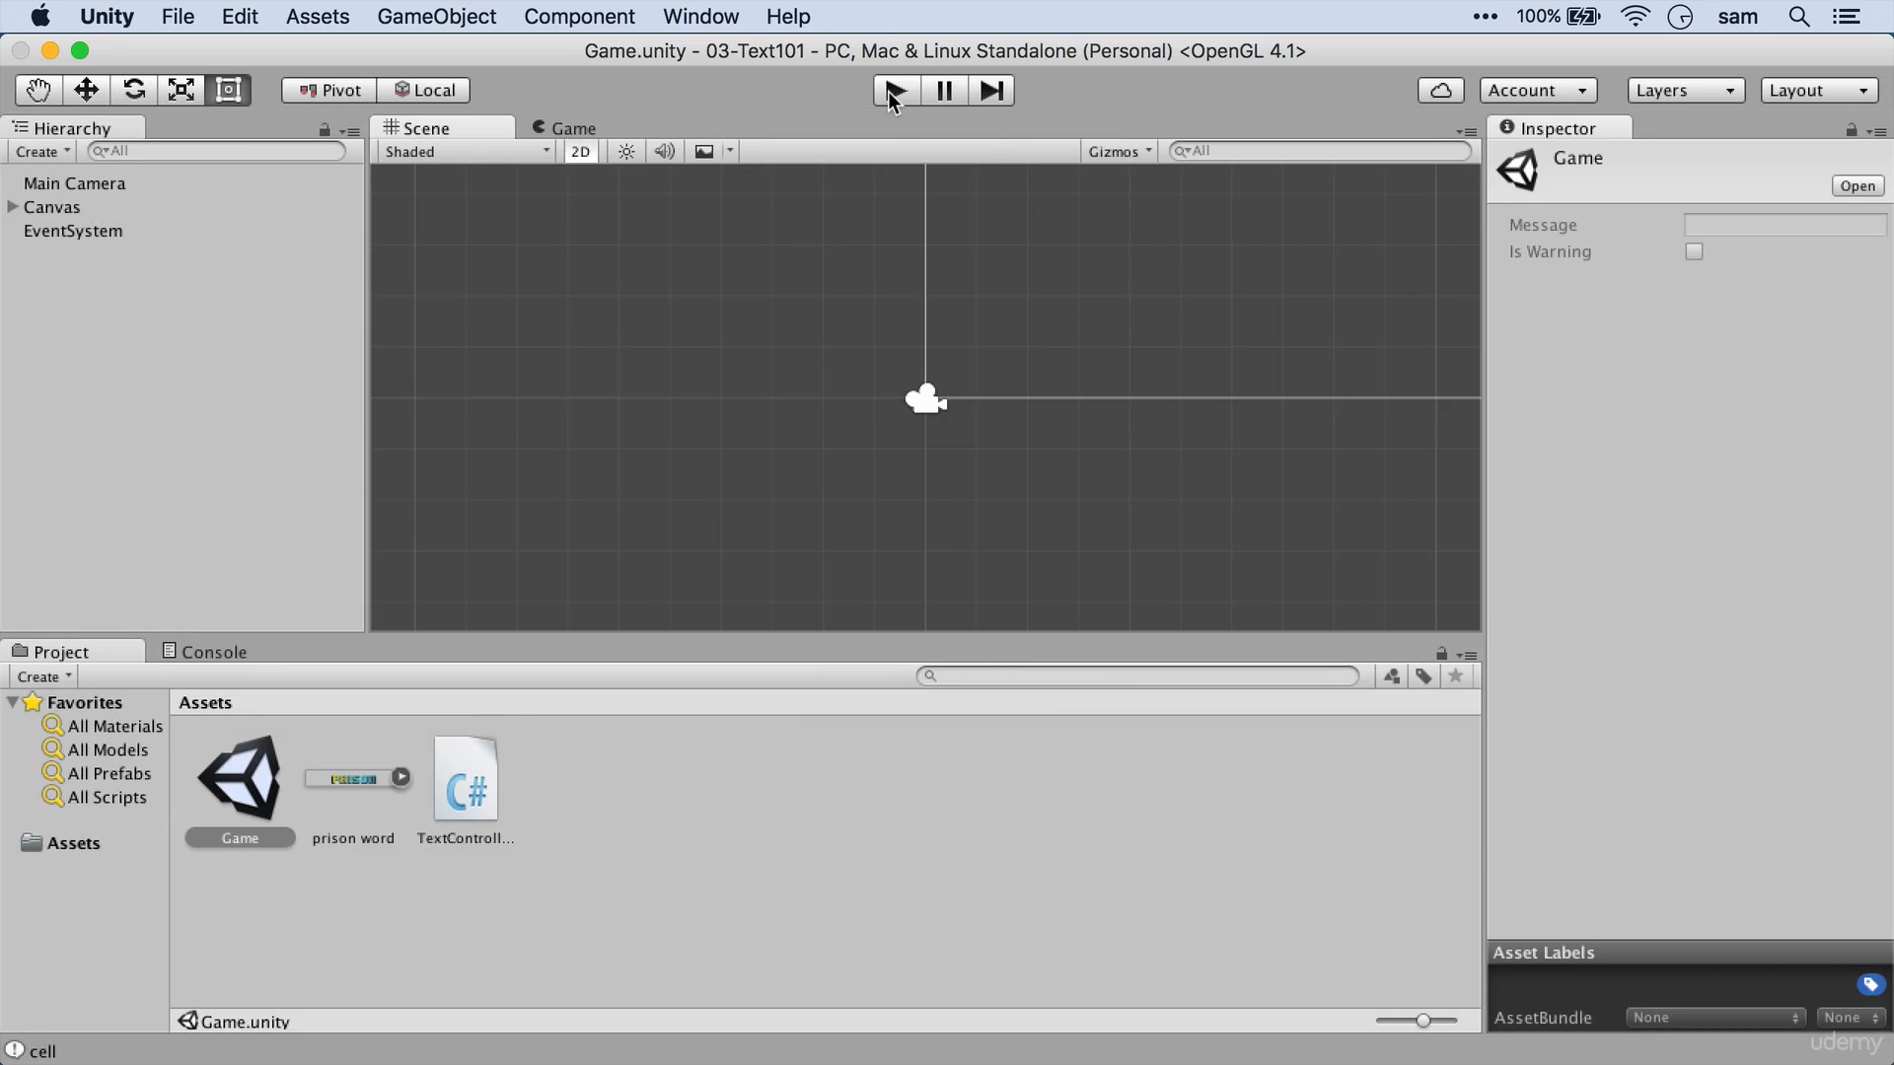
- Switch to SourceTree and inspect the unstaged ProjectSettings files under the uncommitted changes of 03-Text101
key("super+Tab")
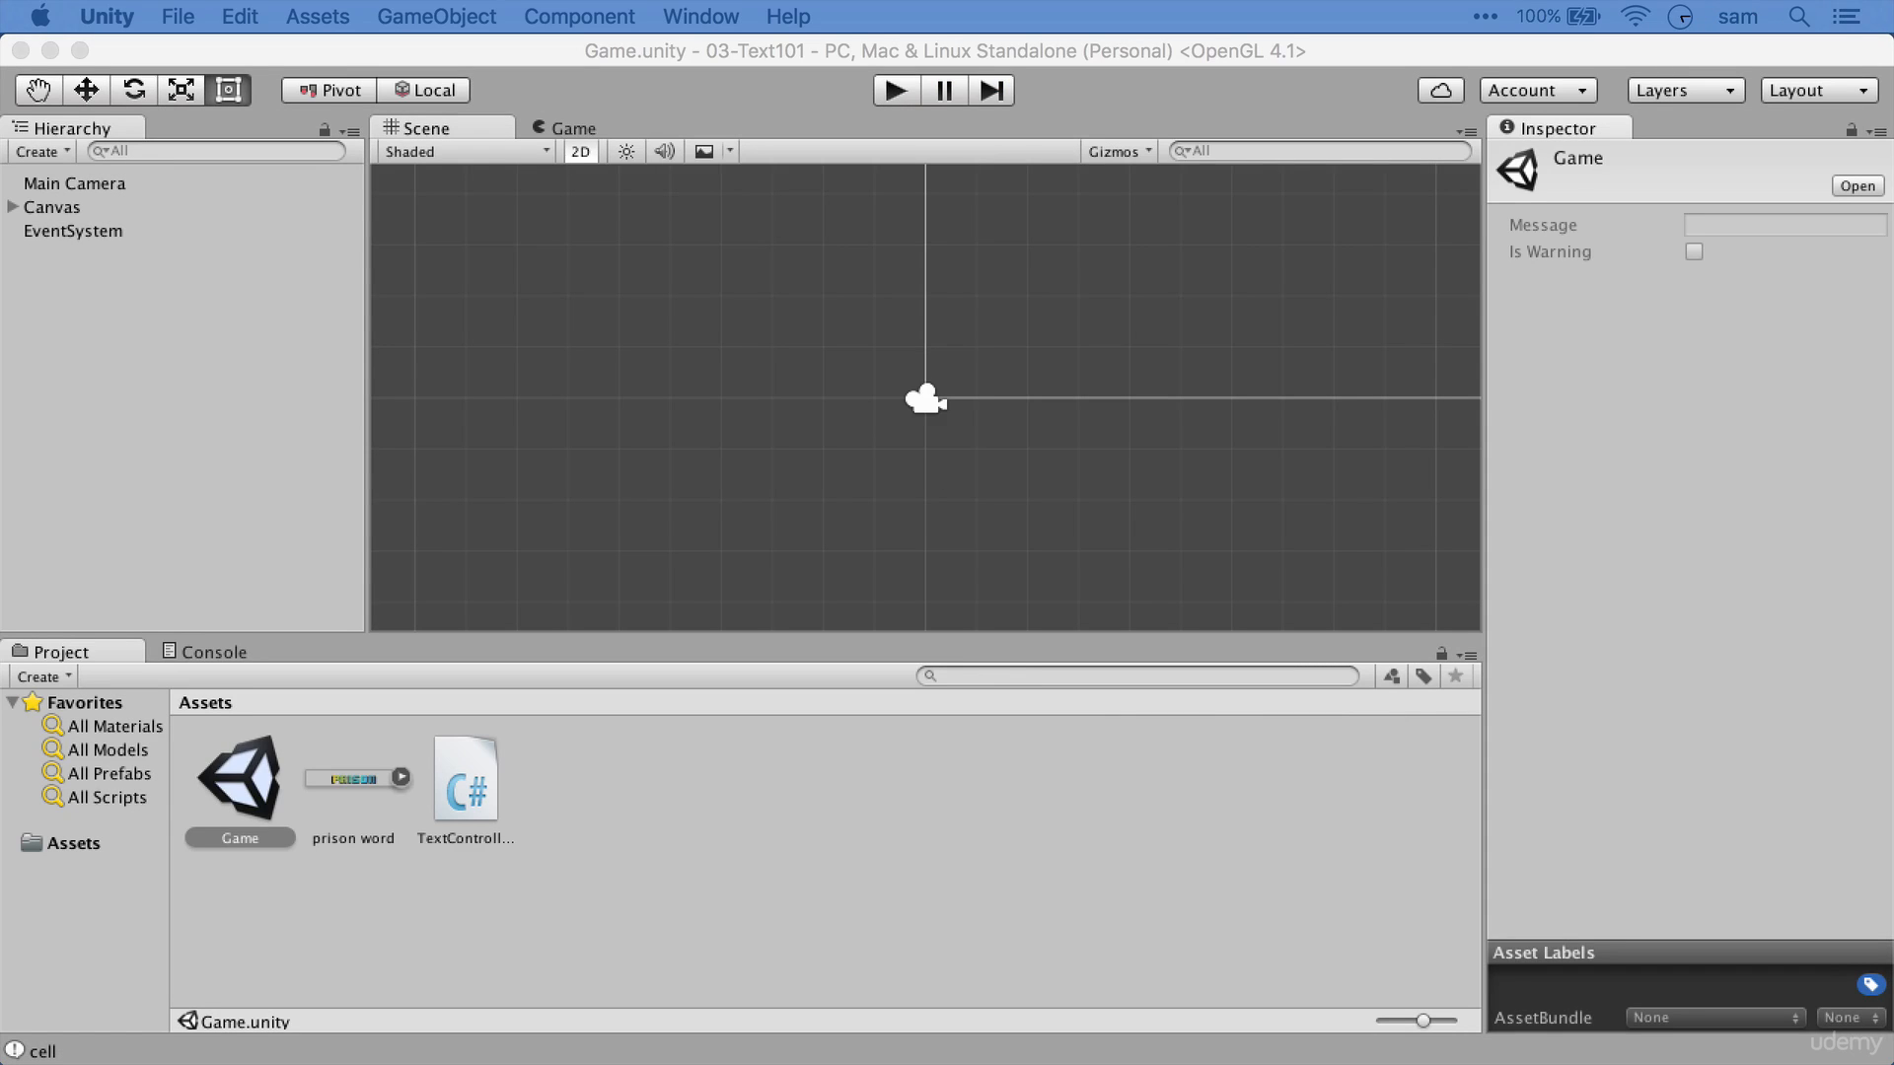
key("super+Tab")
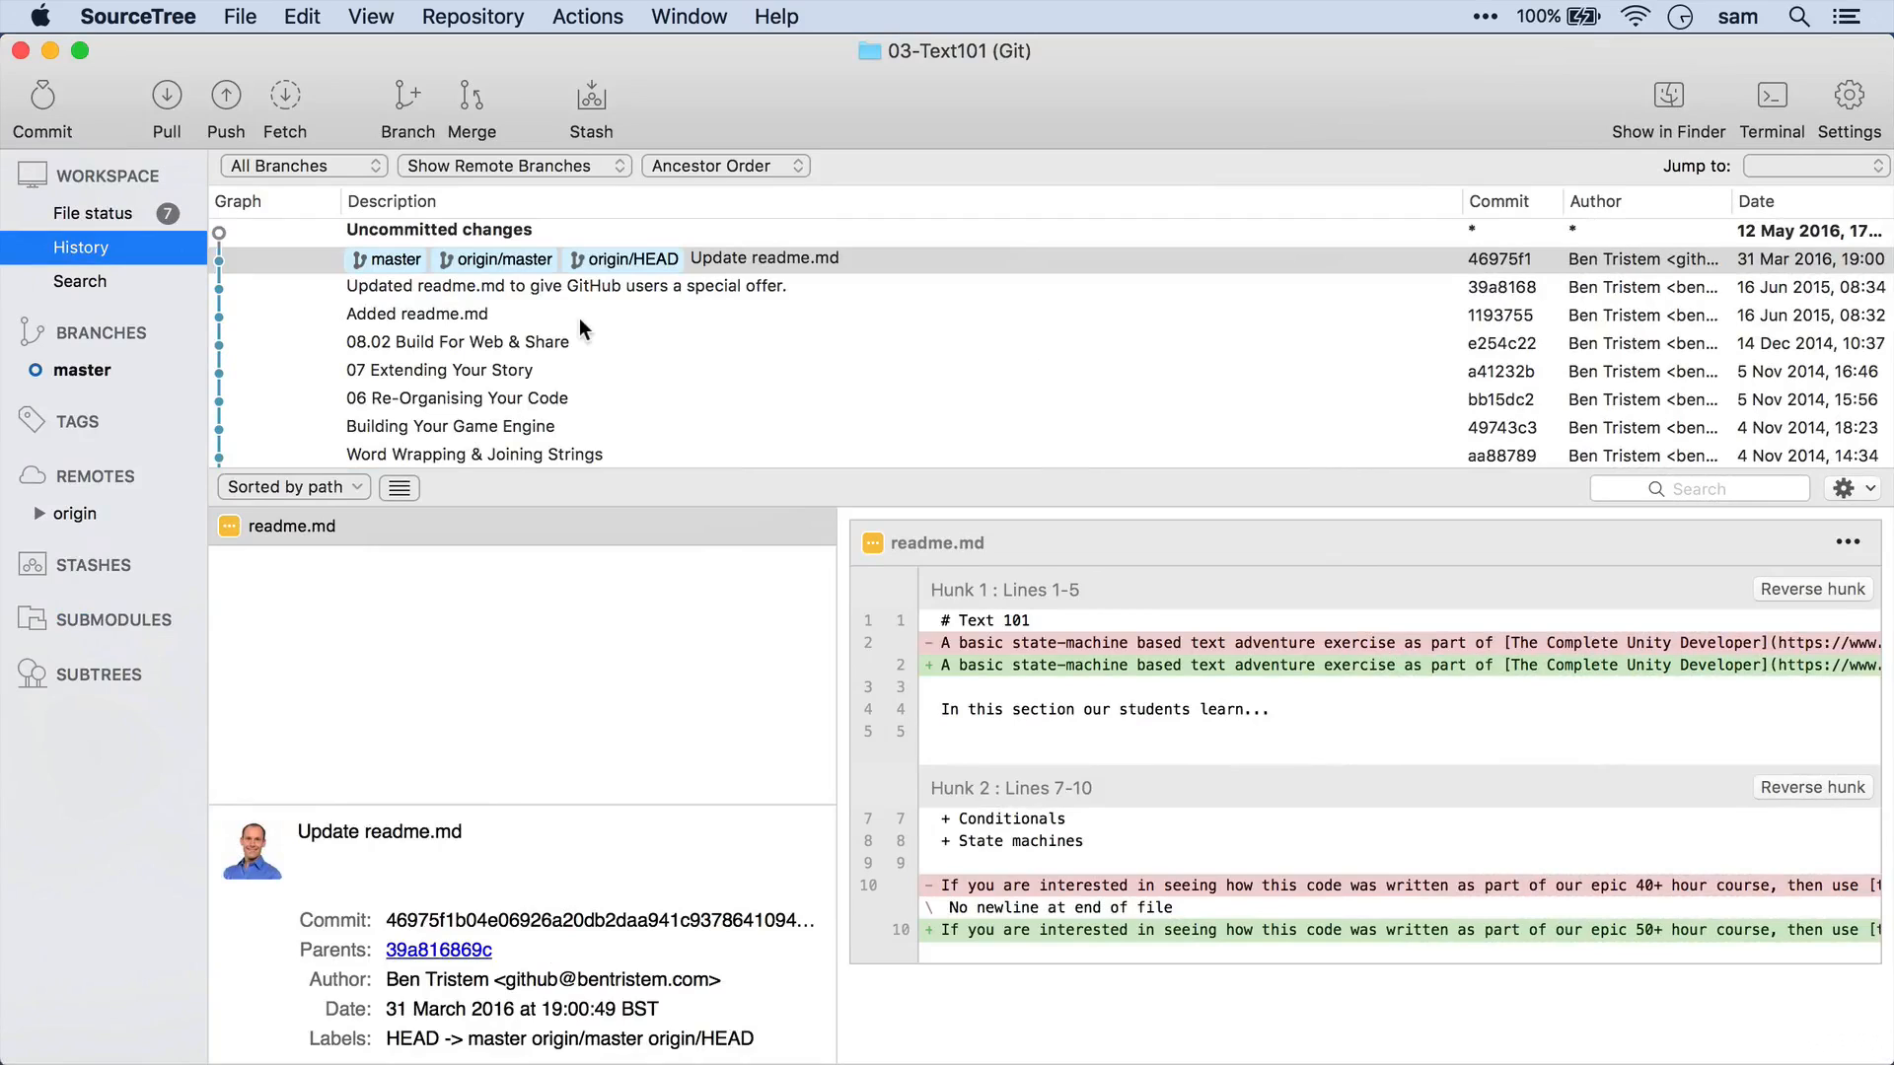
left_click(492, 233)
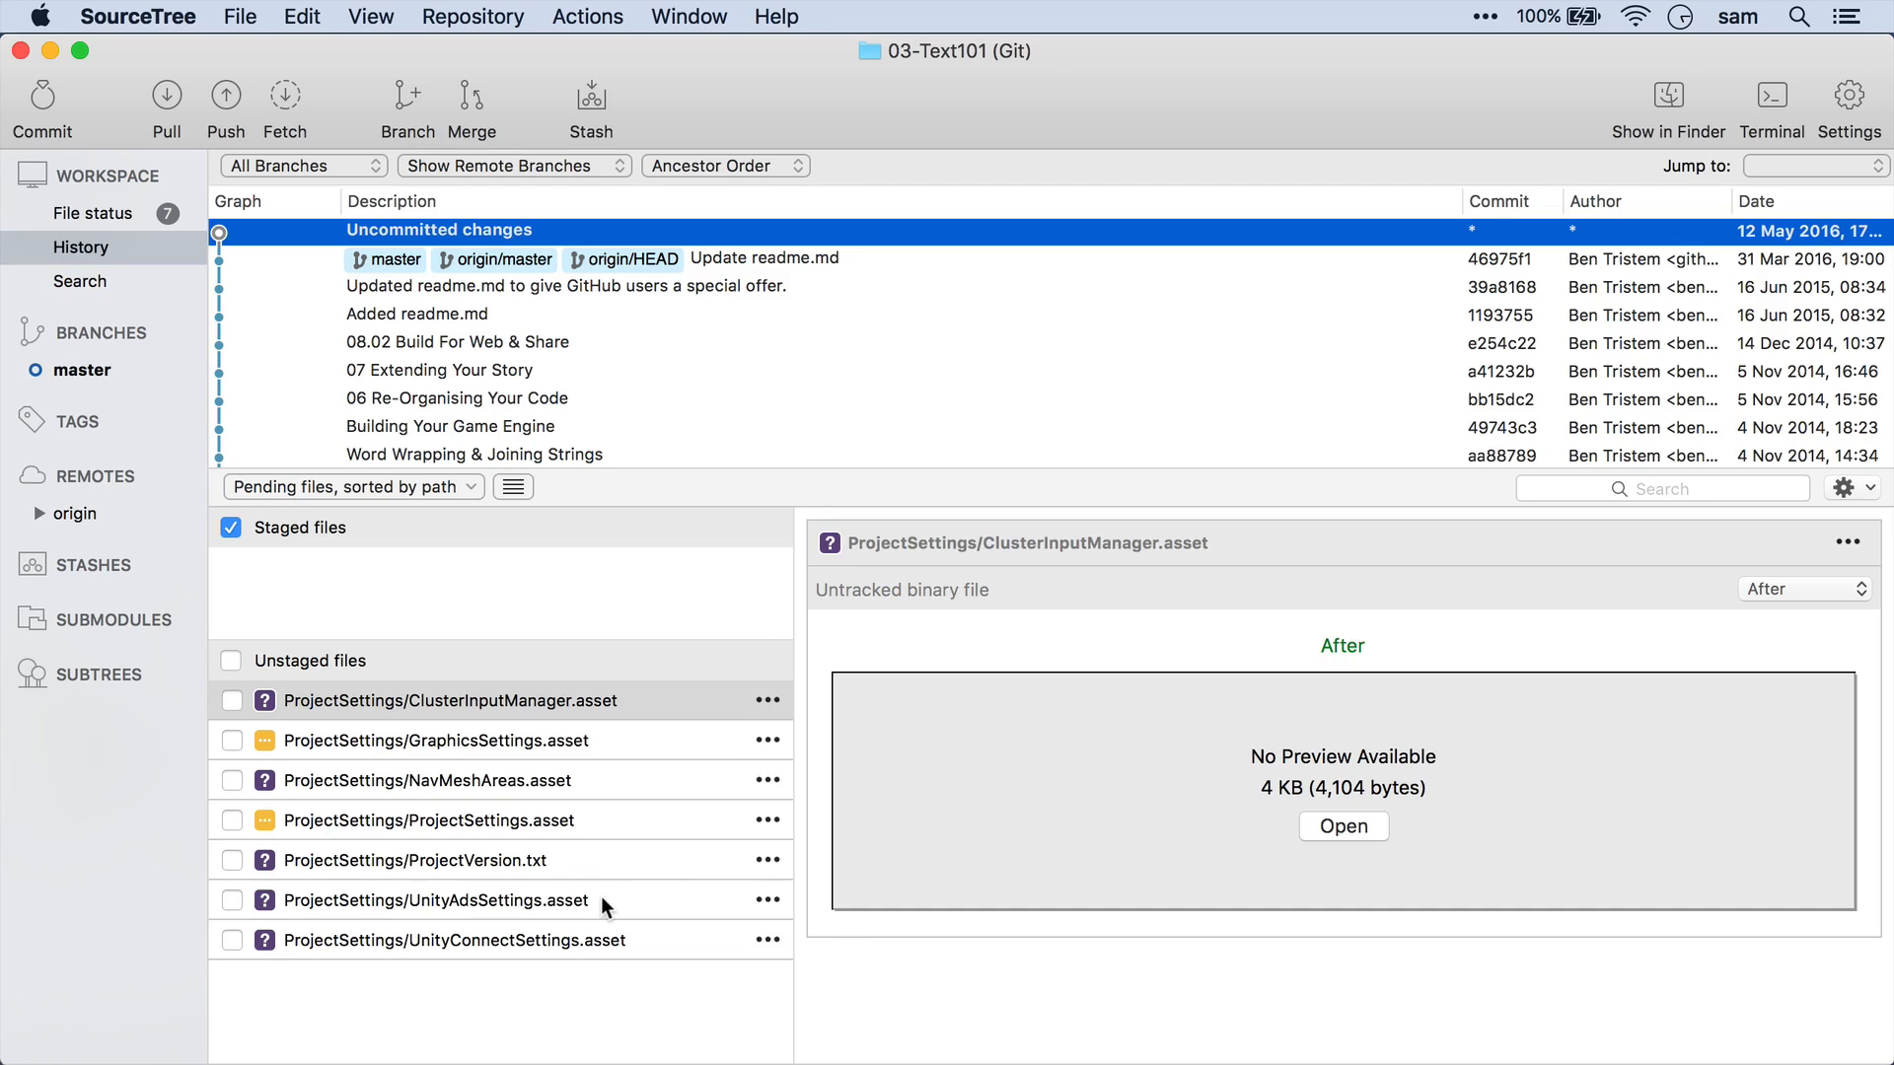
left_click(388, 707)
left_click(375, 785)
left_click(370, 860)
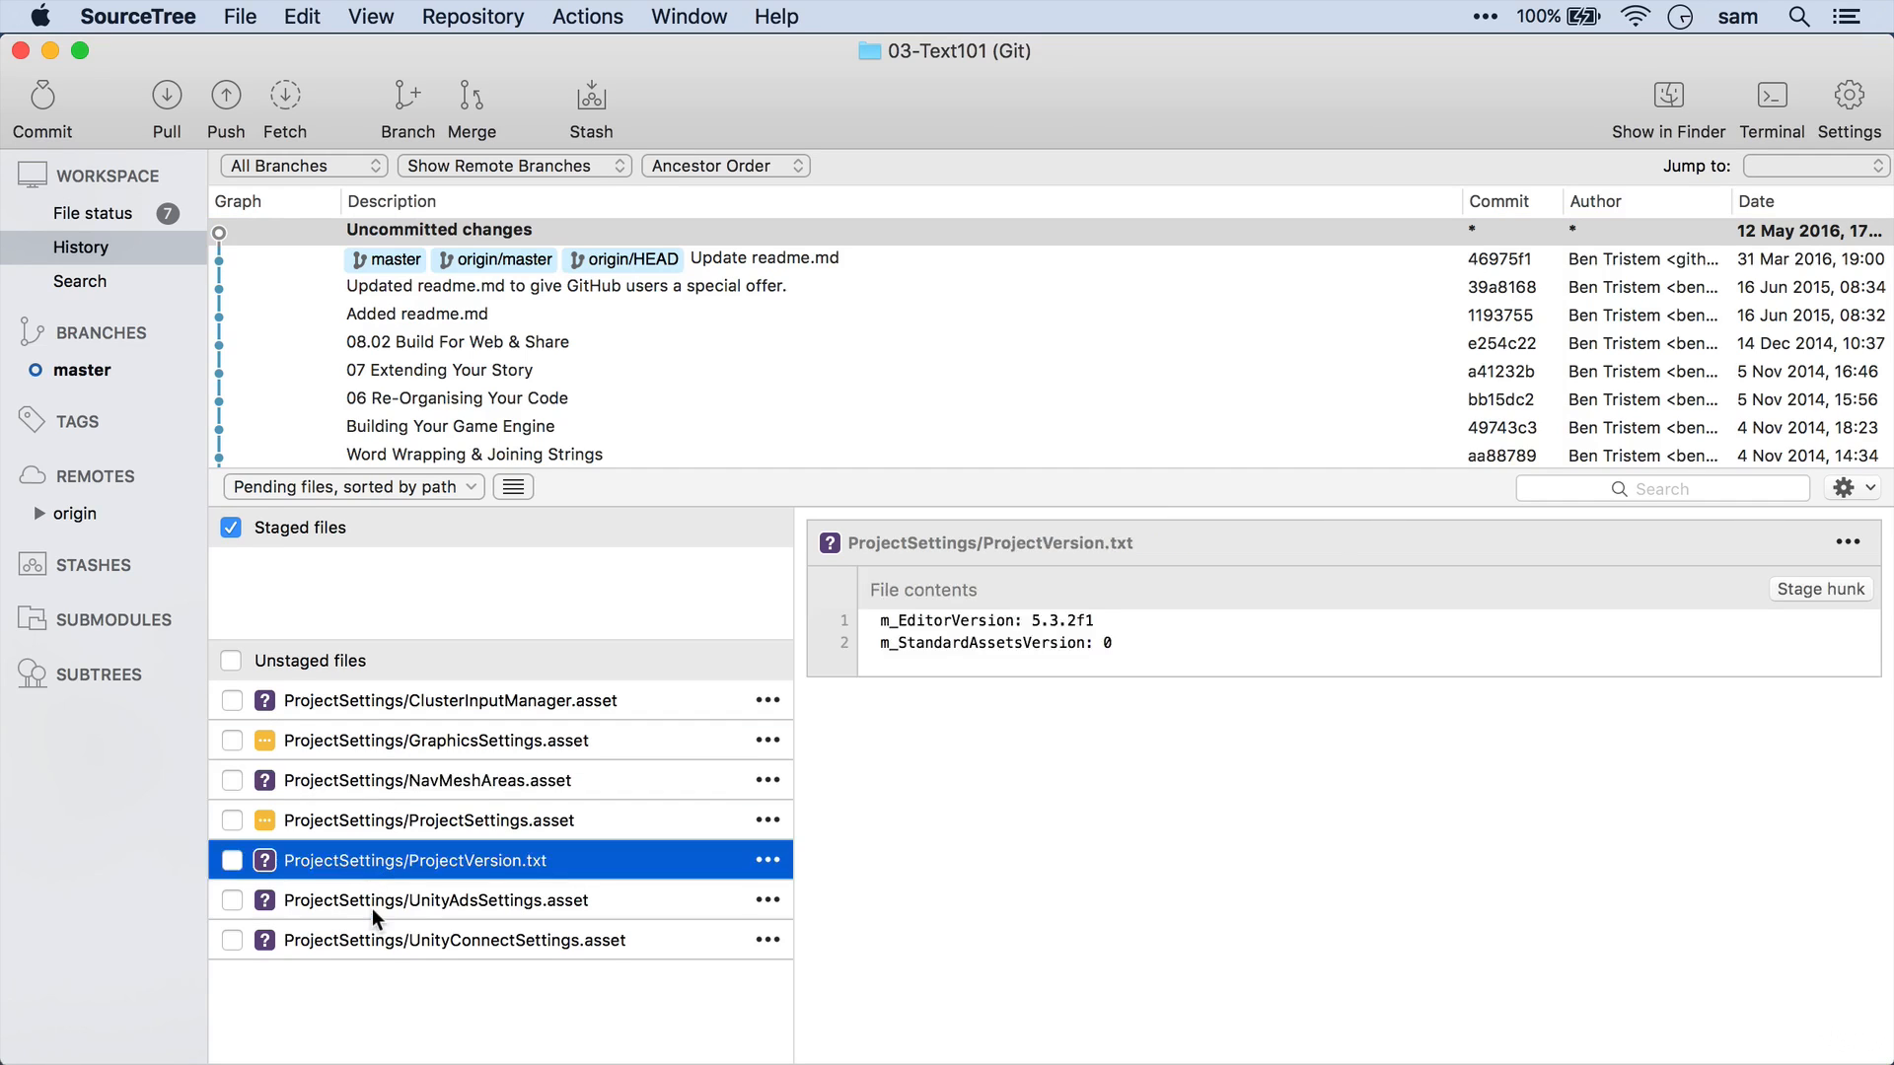
left_click(370, 912)
left_click(376, 945)
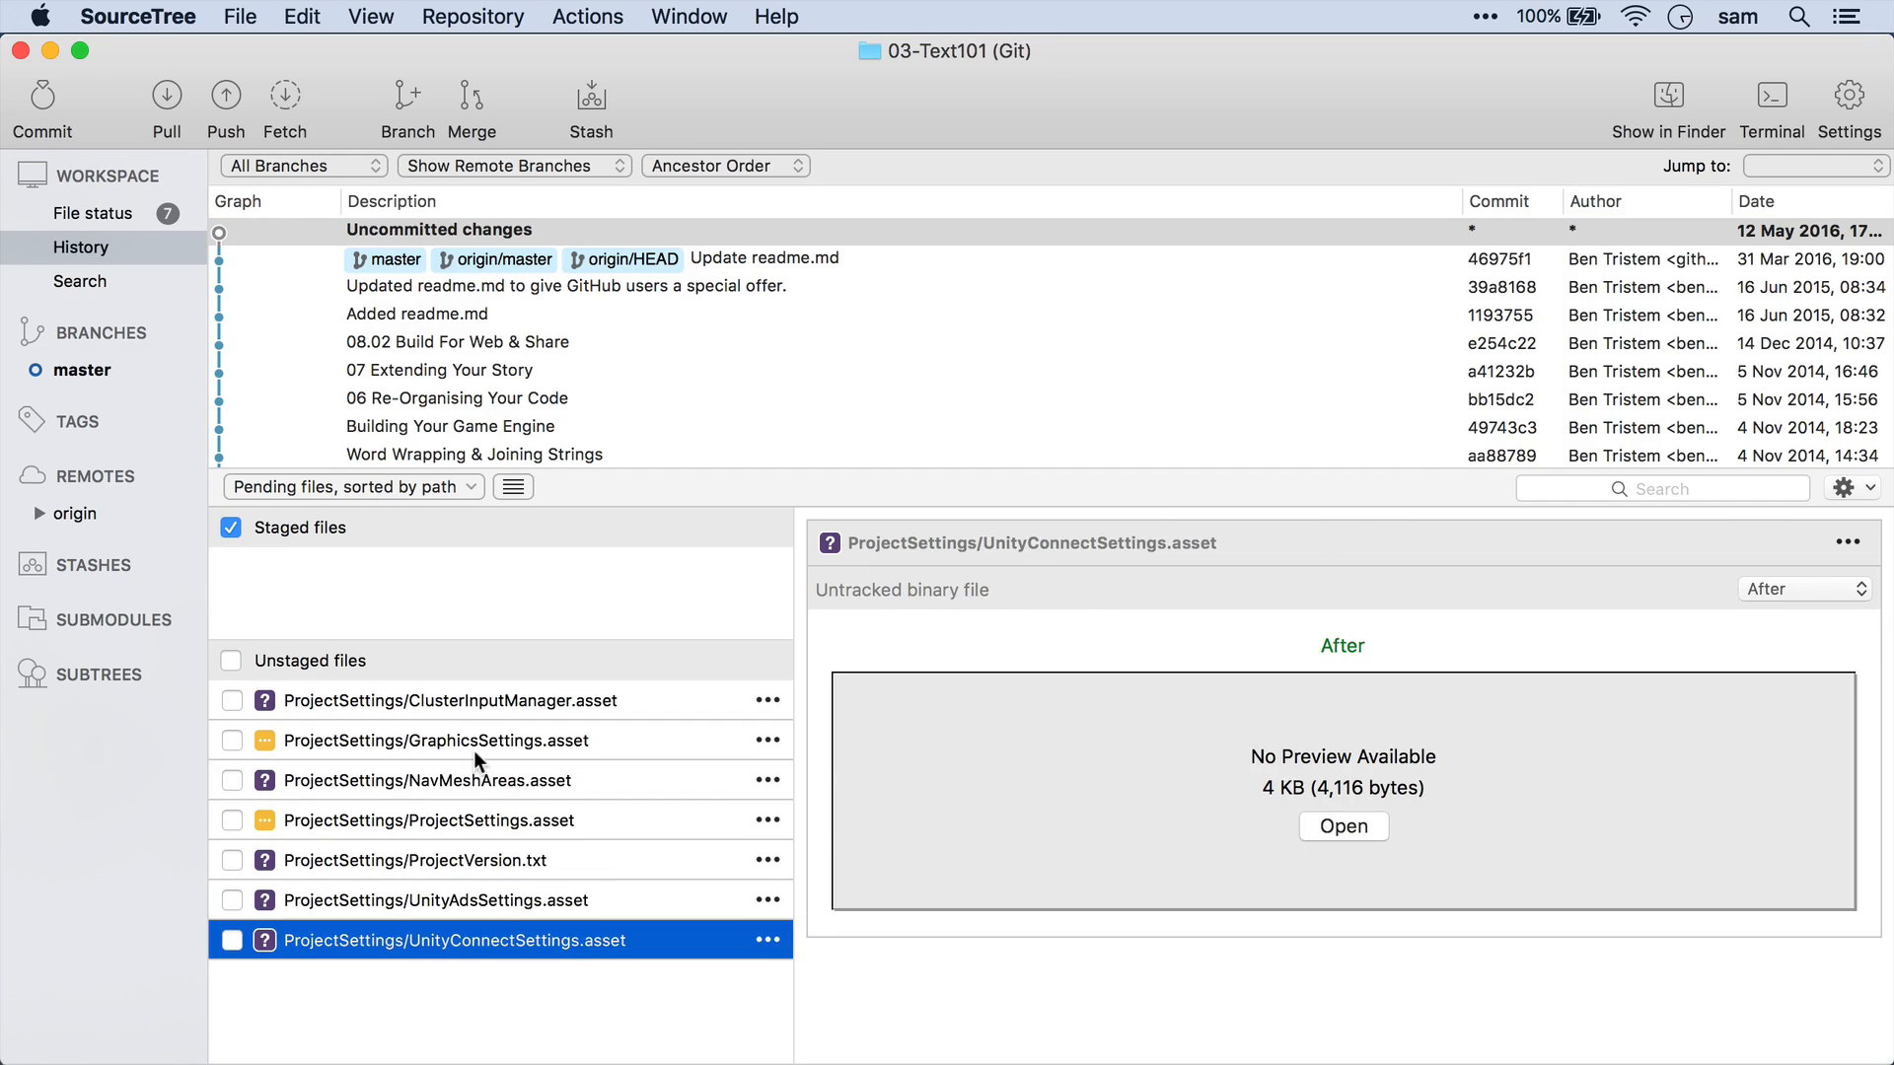
- Review the previews of the changed files again, including ProjectVersion.txt, UnityConnectSettings, ProjectSettings, GraphicsSettings and NavMeshAreas
left_click(458, 702)
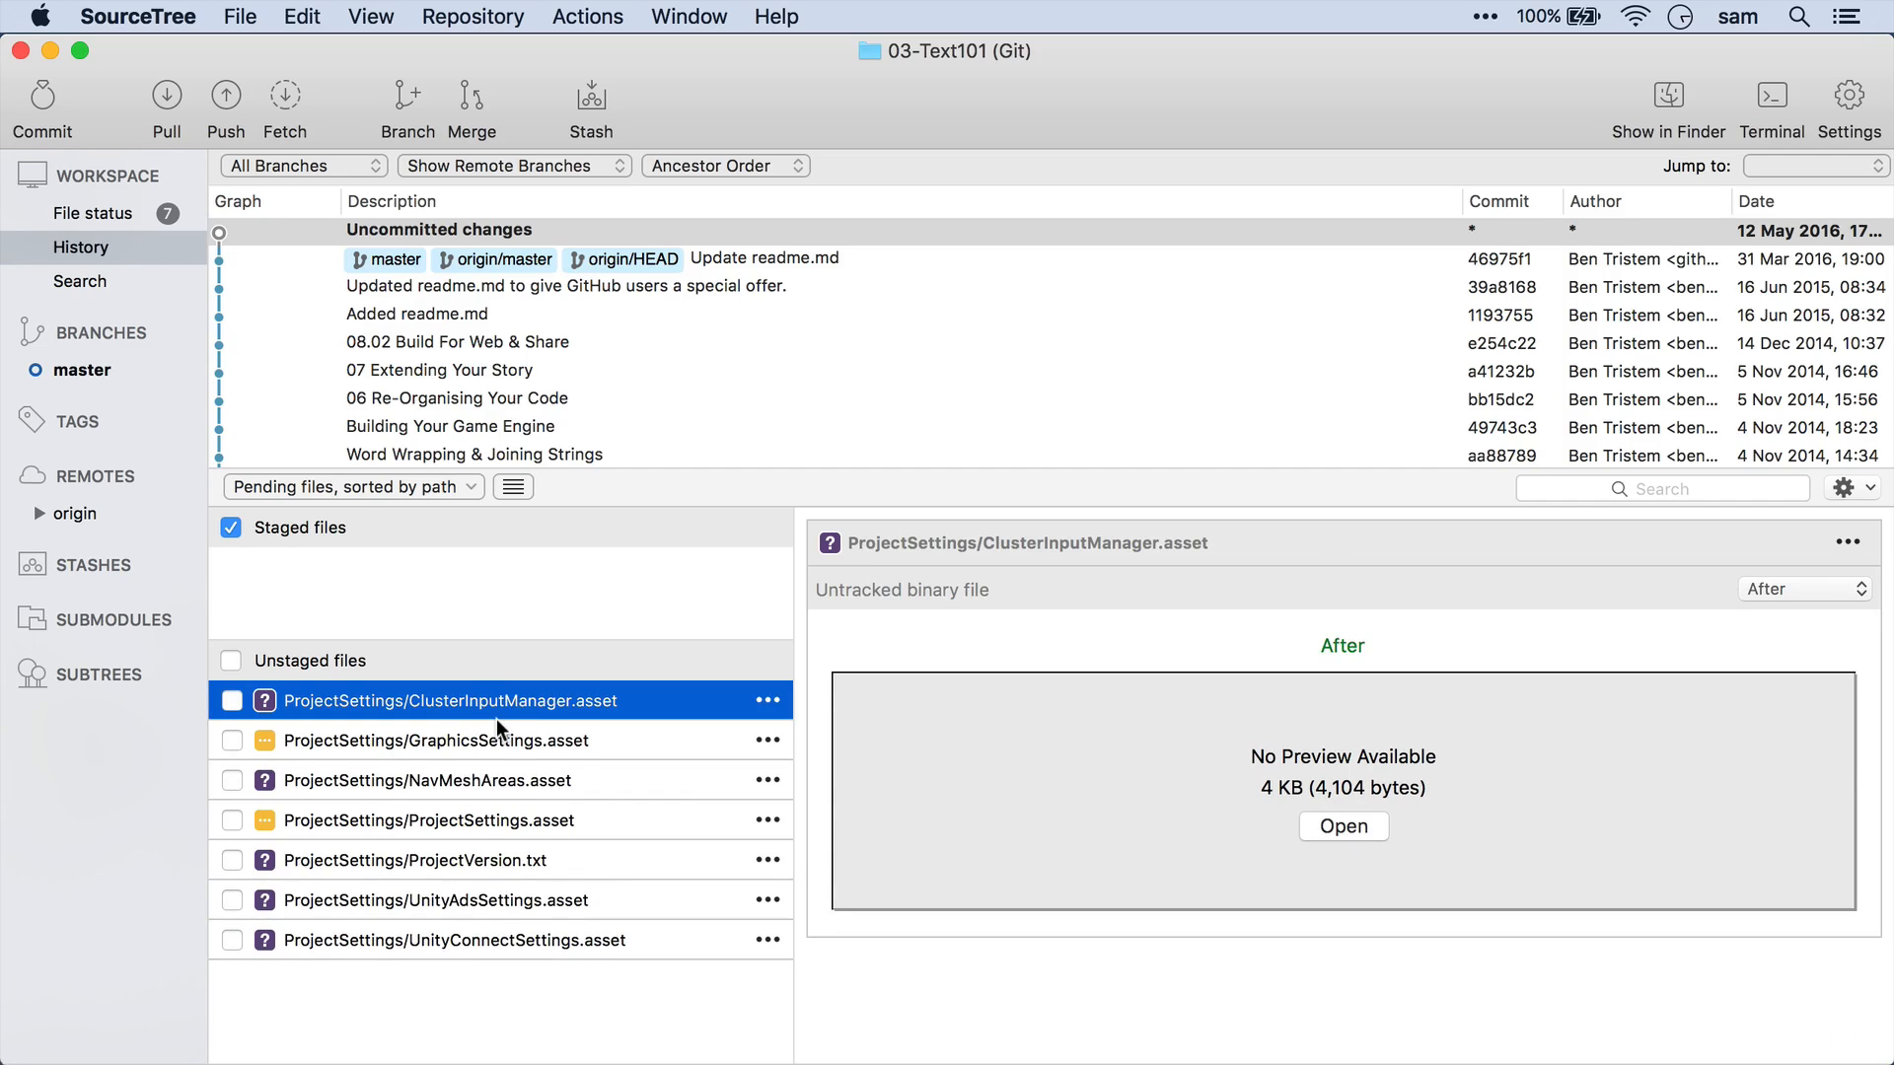
left_click(460, 873)
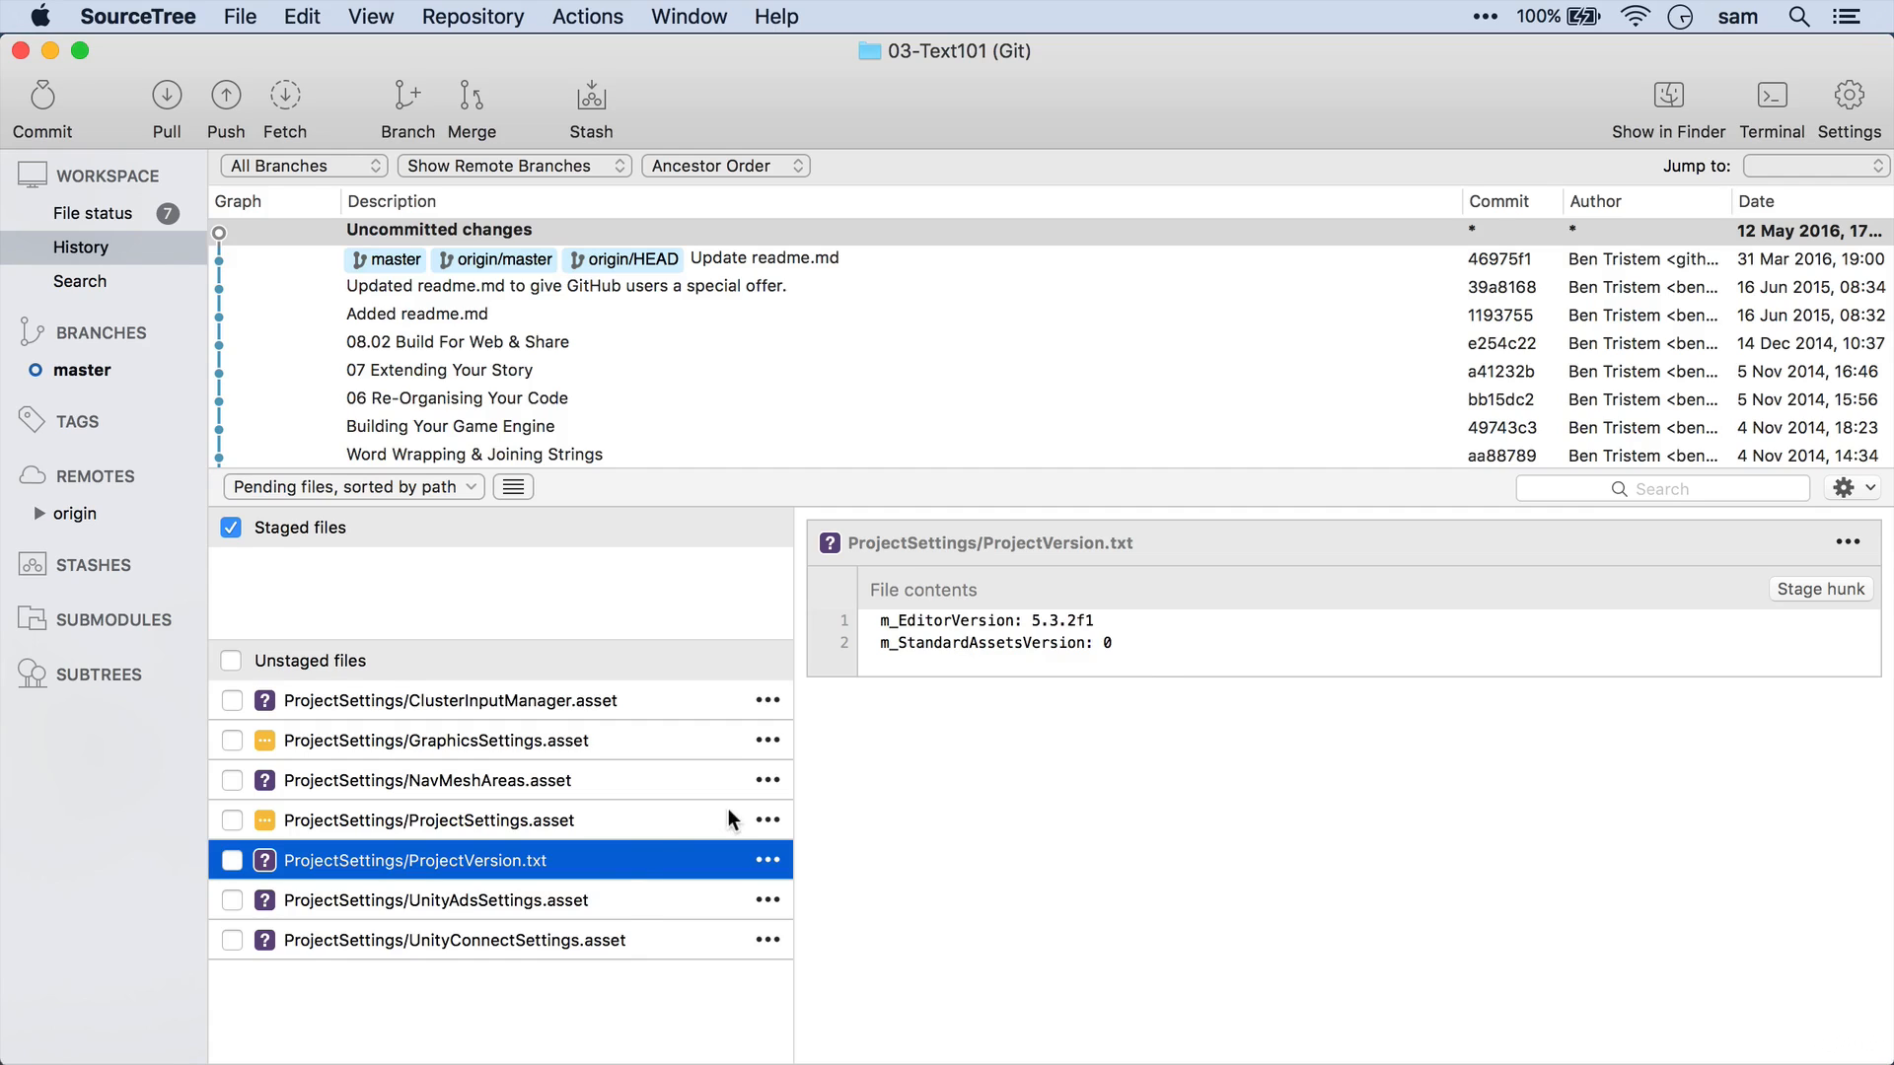
left_click(619, 909)
left_click(571, 962)
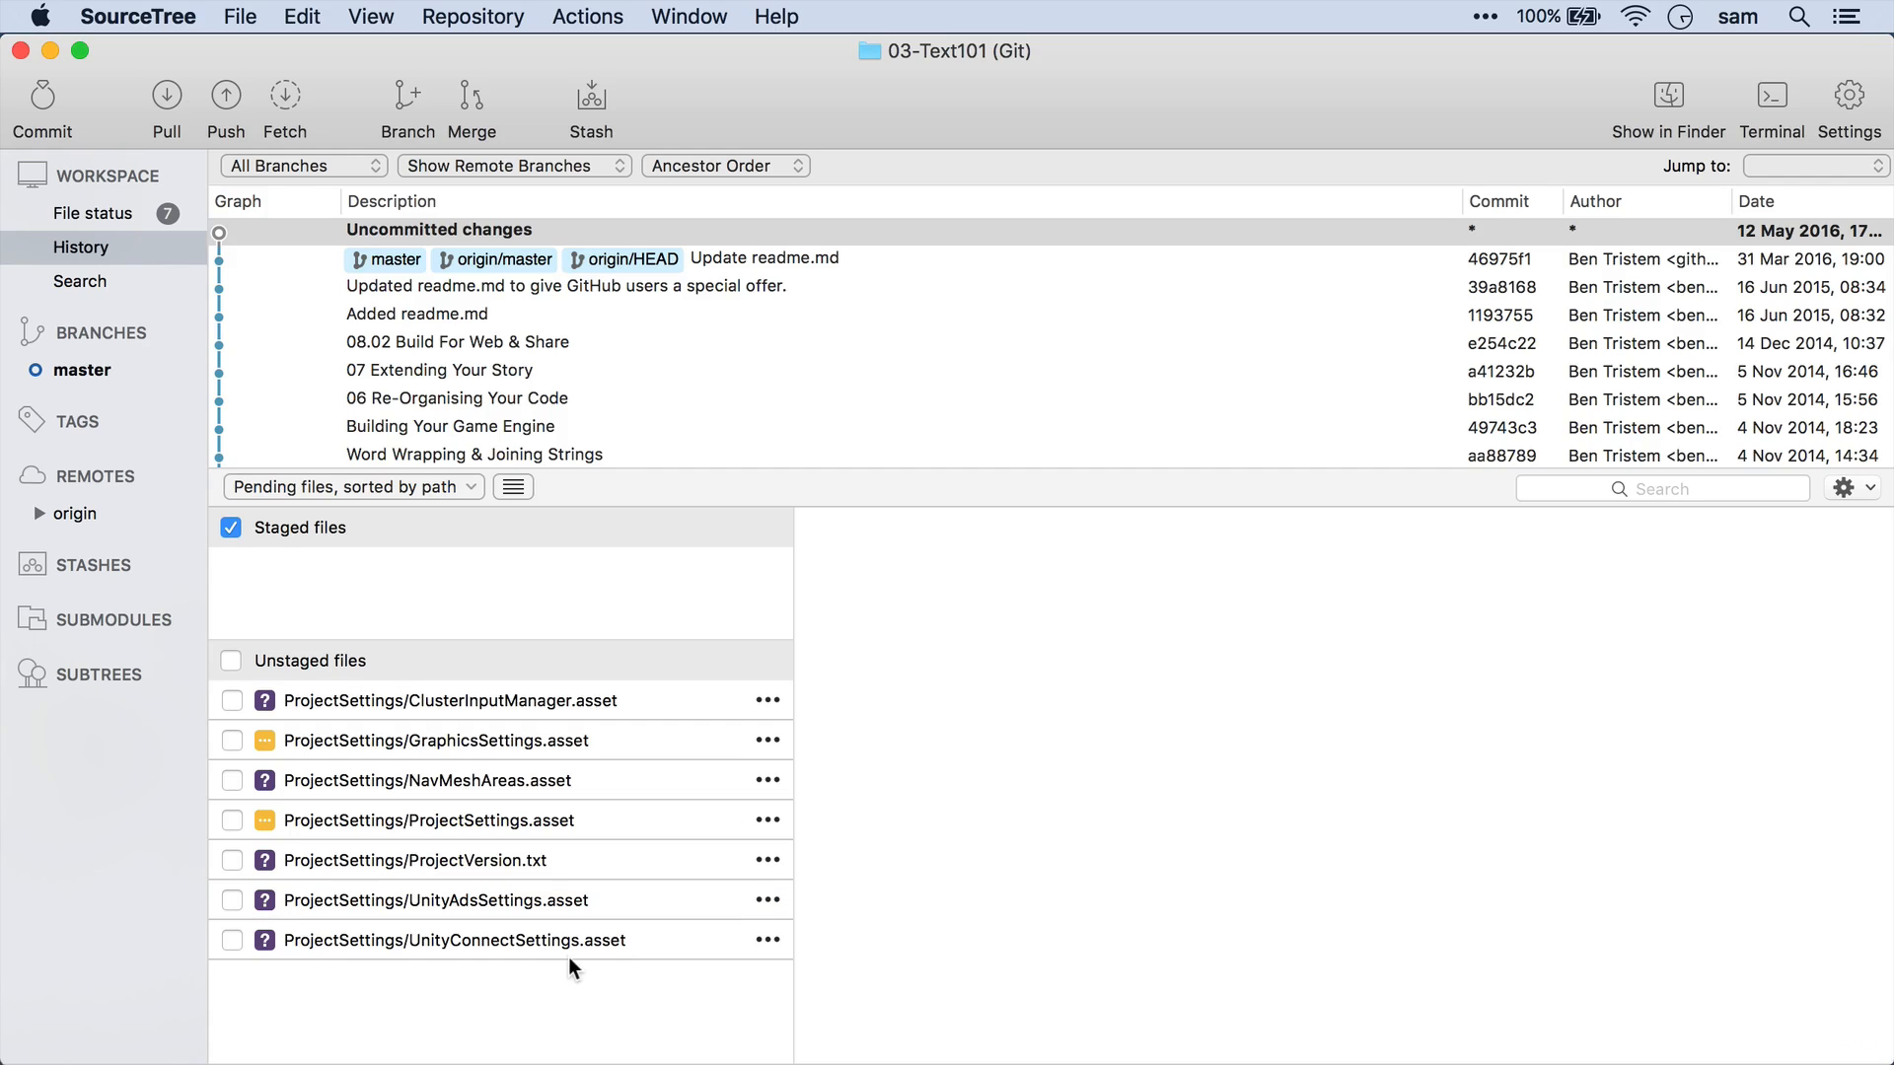
left_click(566, 951)
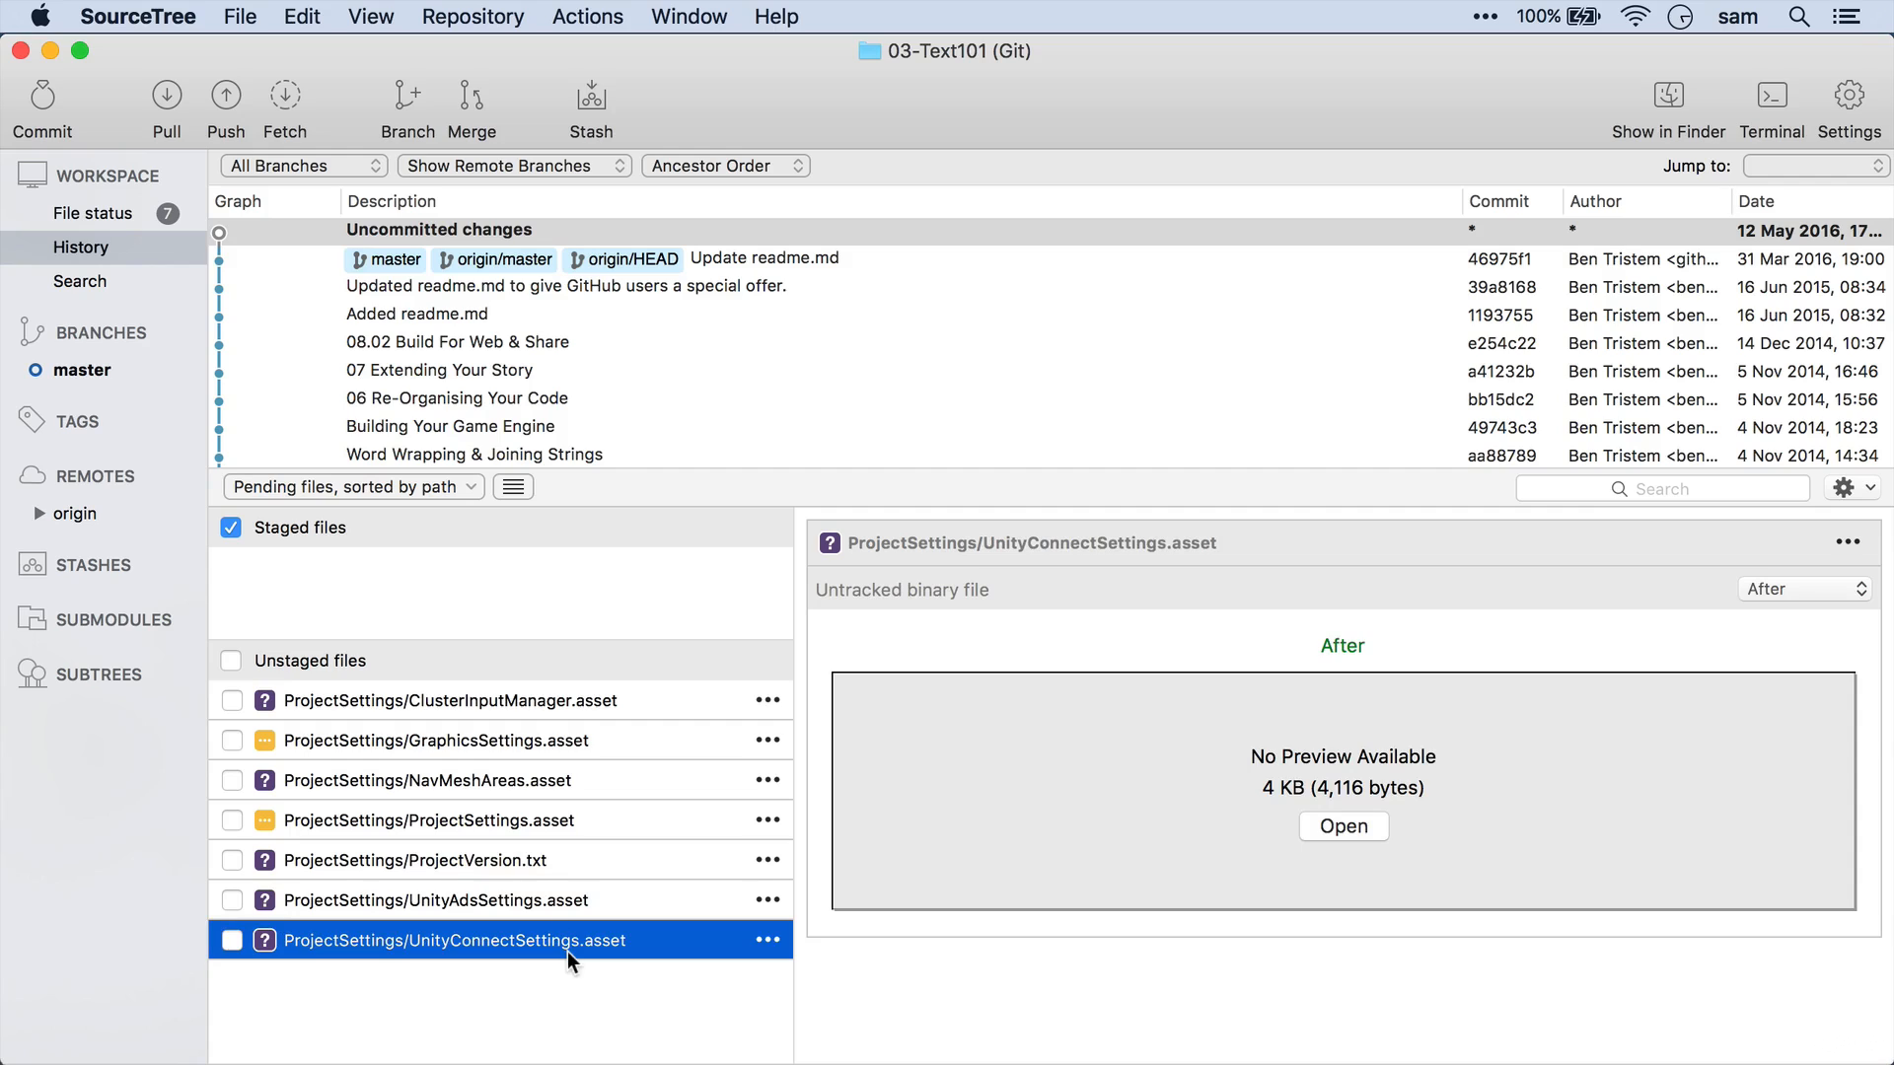
left_click(503, 823)
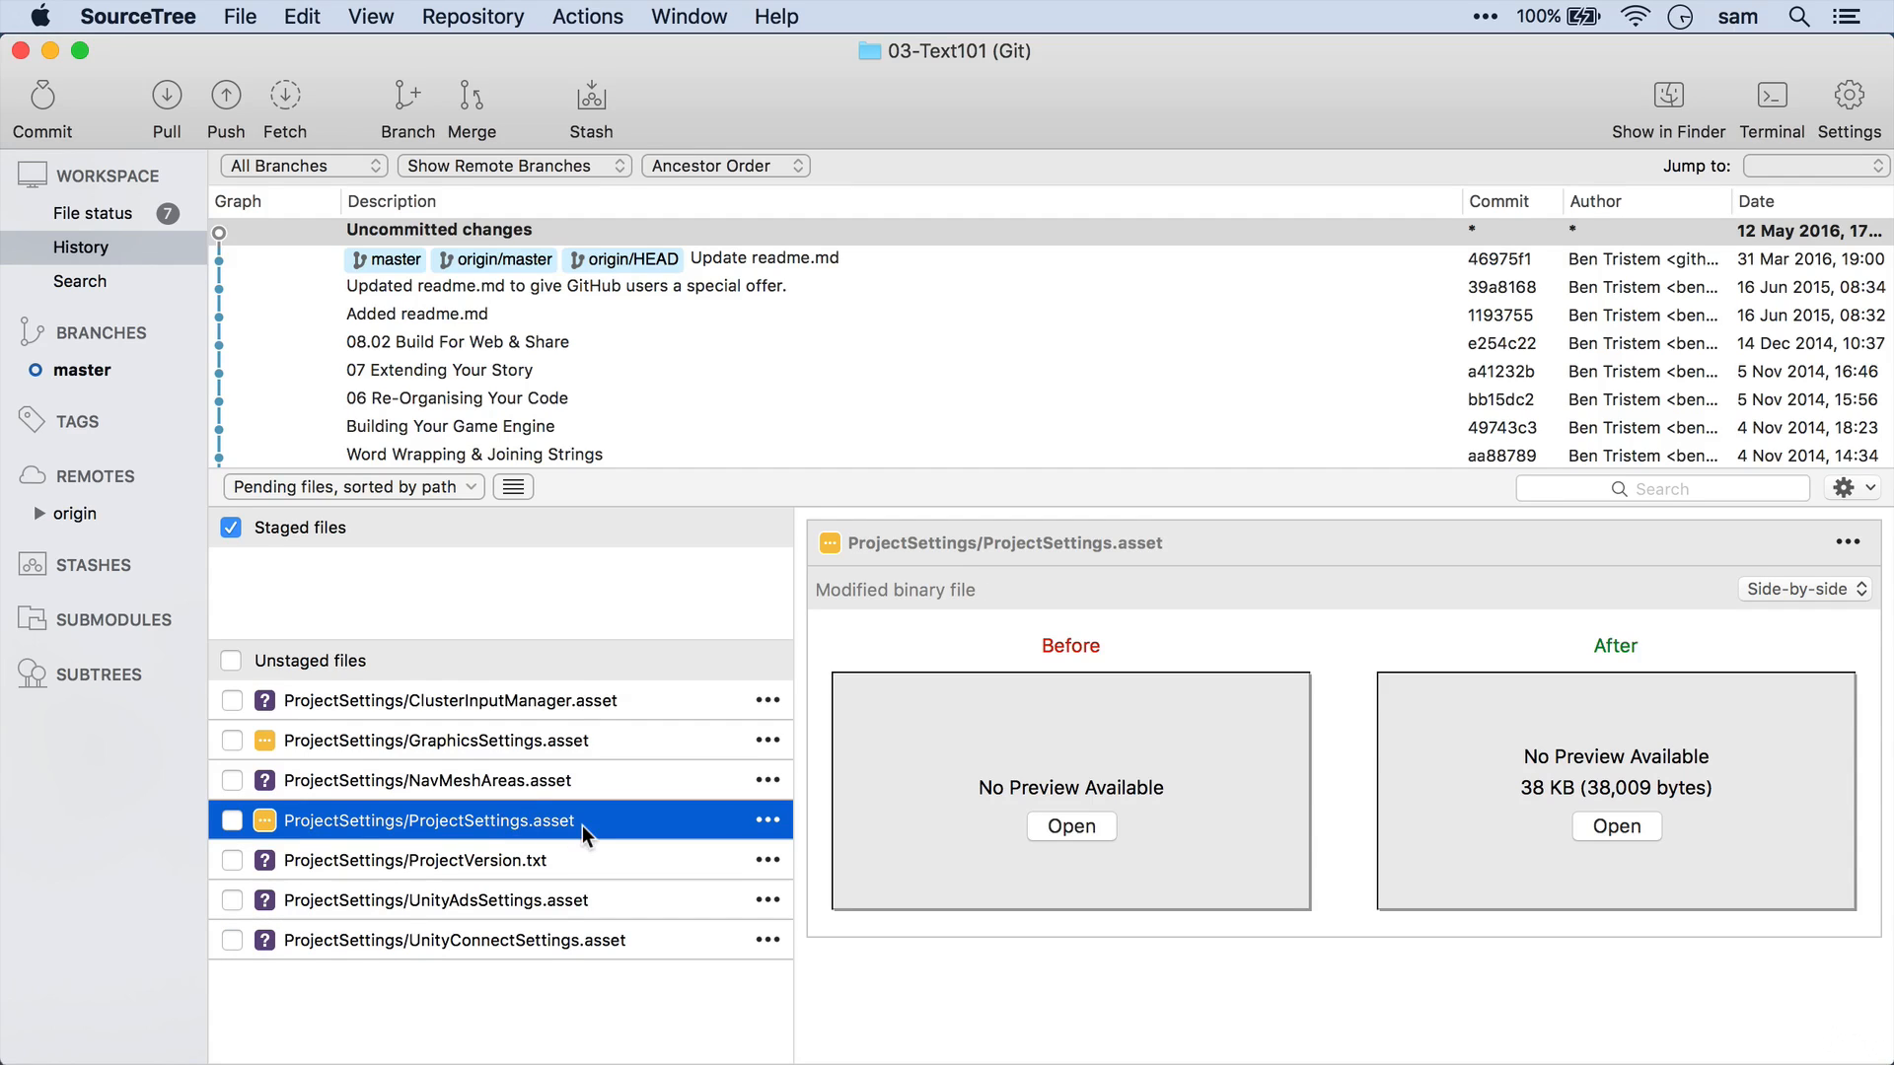
left_click(505, 712)
left_click(497, 738)
left_click(483, 779)
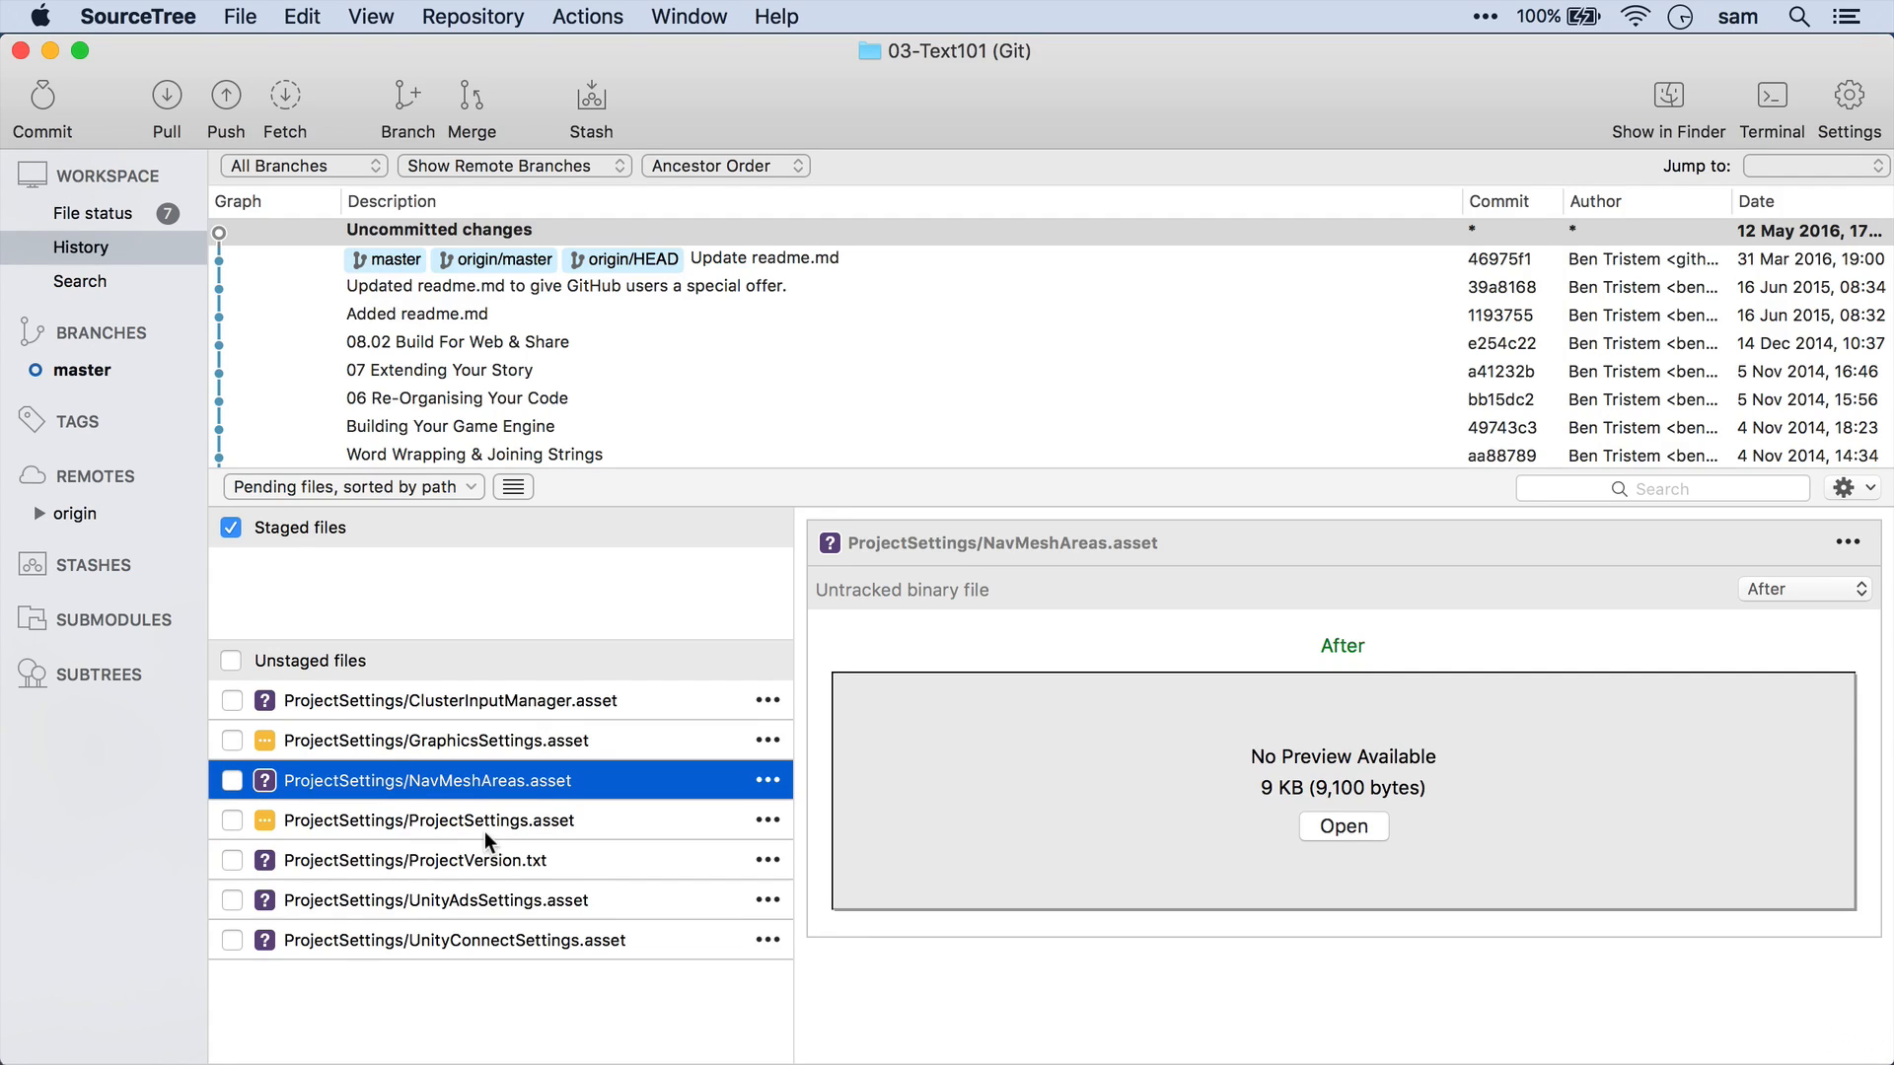
left_click(503, 702)
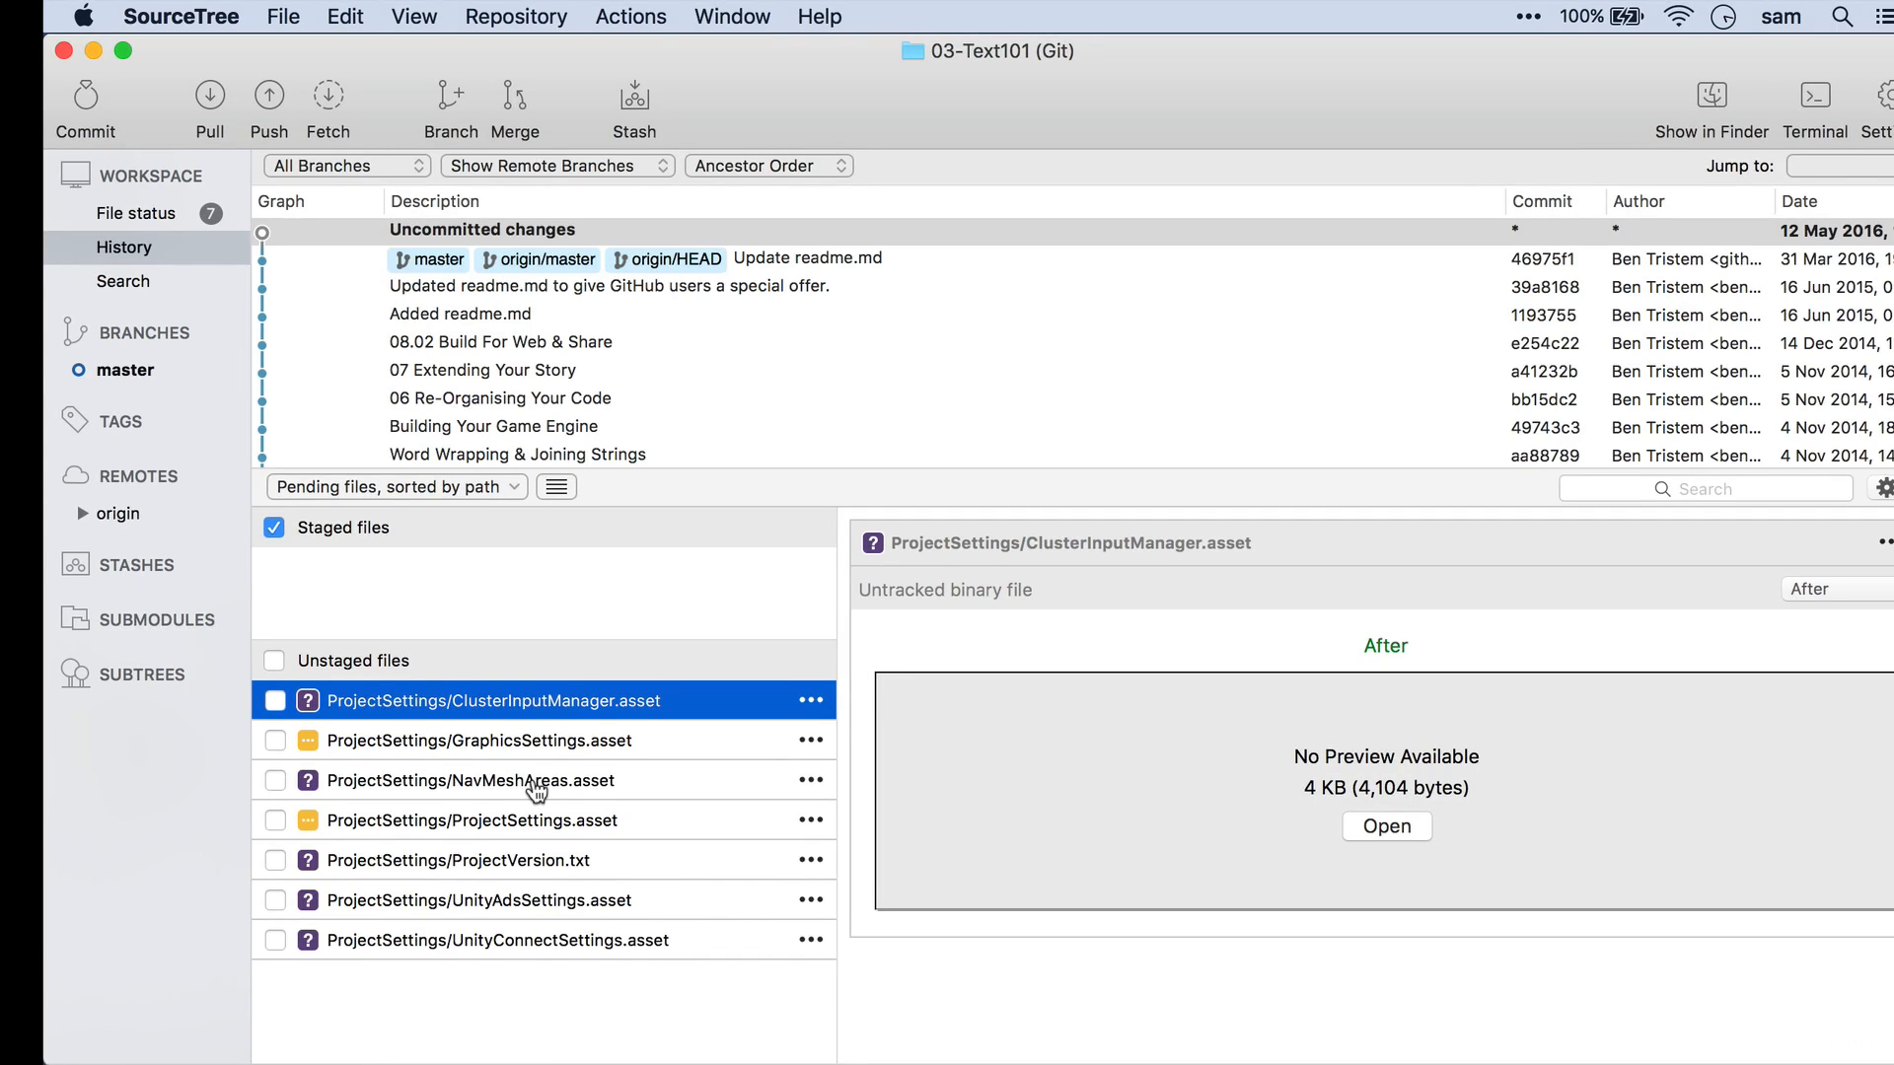
- Switch back to Unity and select WebGL as the platform in the Build Settings
key("super+Tab")
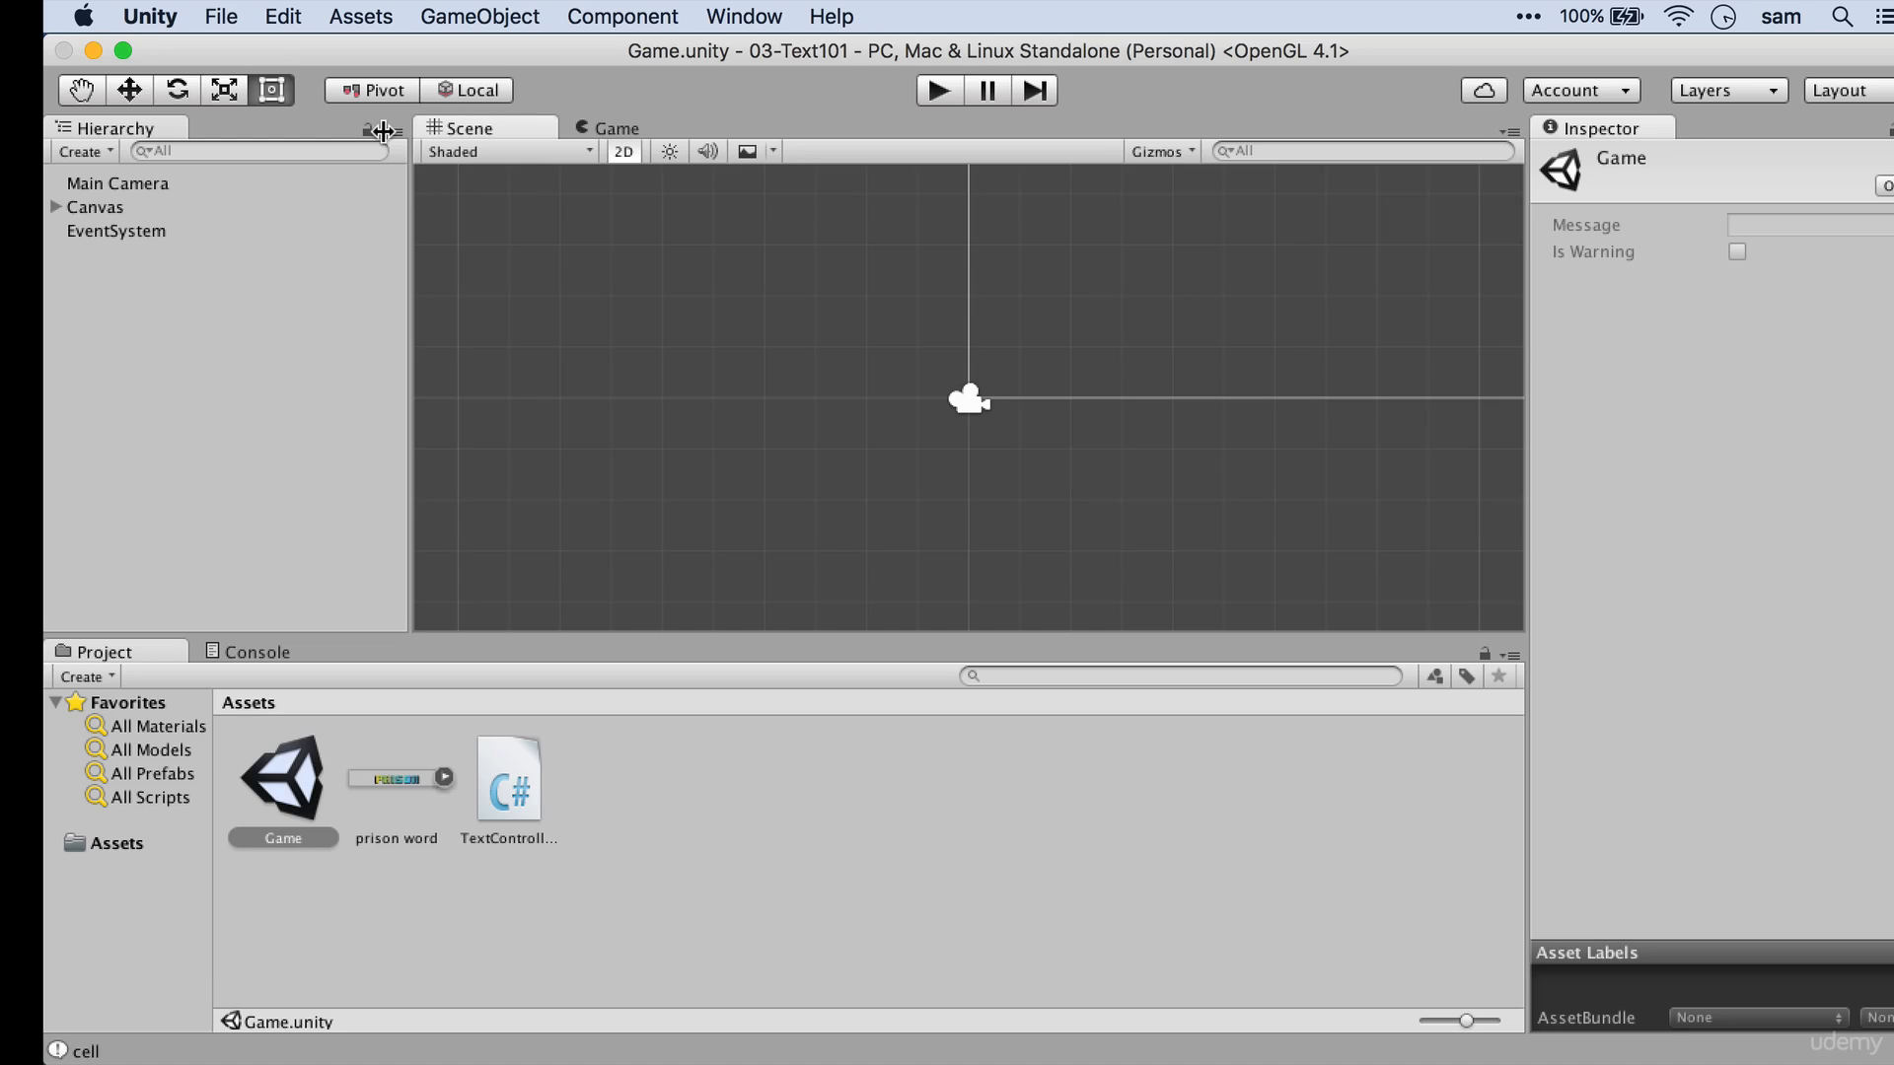
left_click(219, 17)
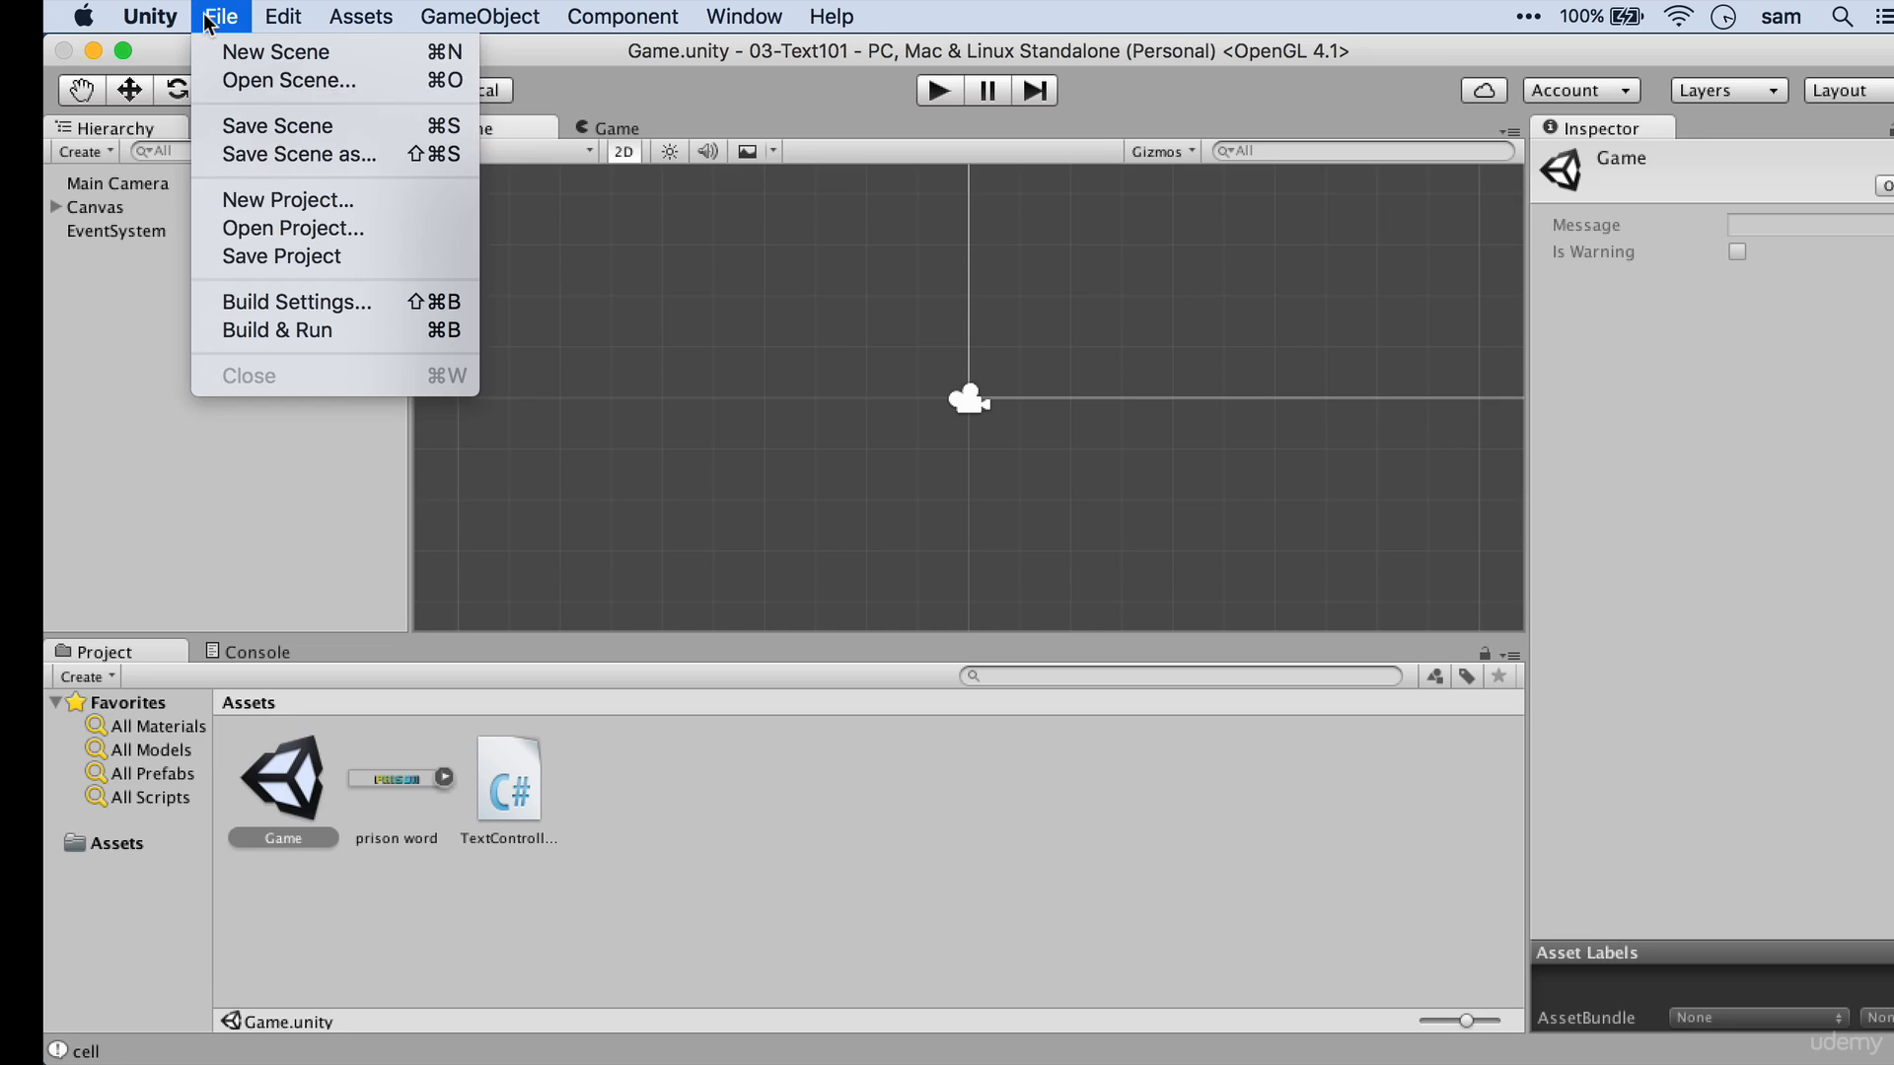
left_click(347, 308)
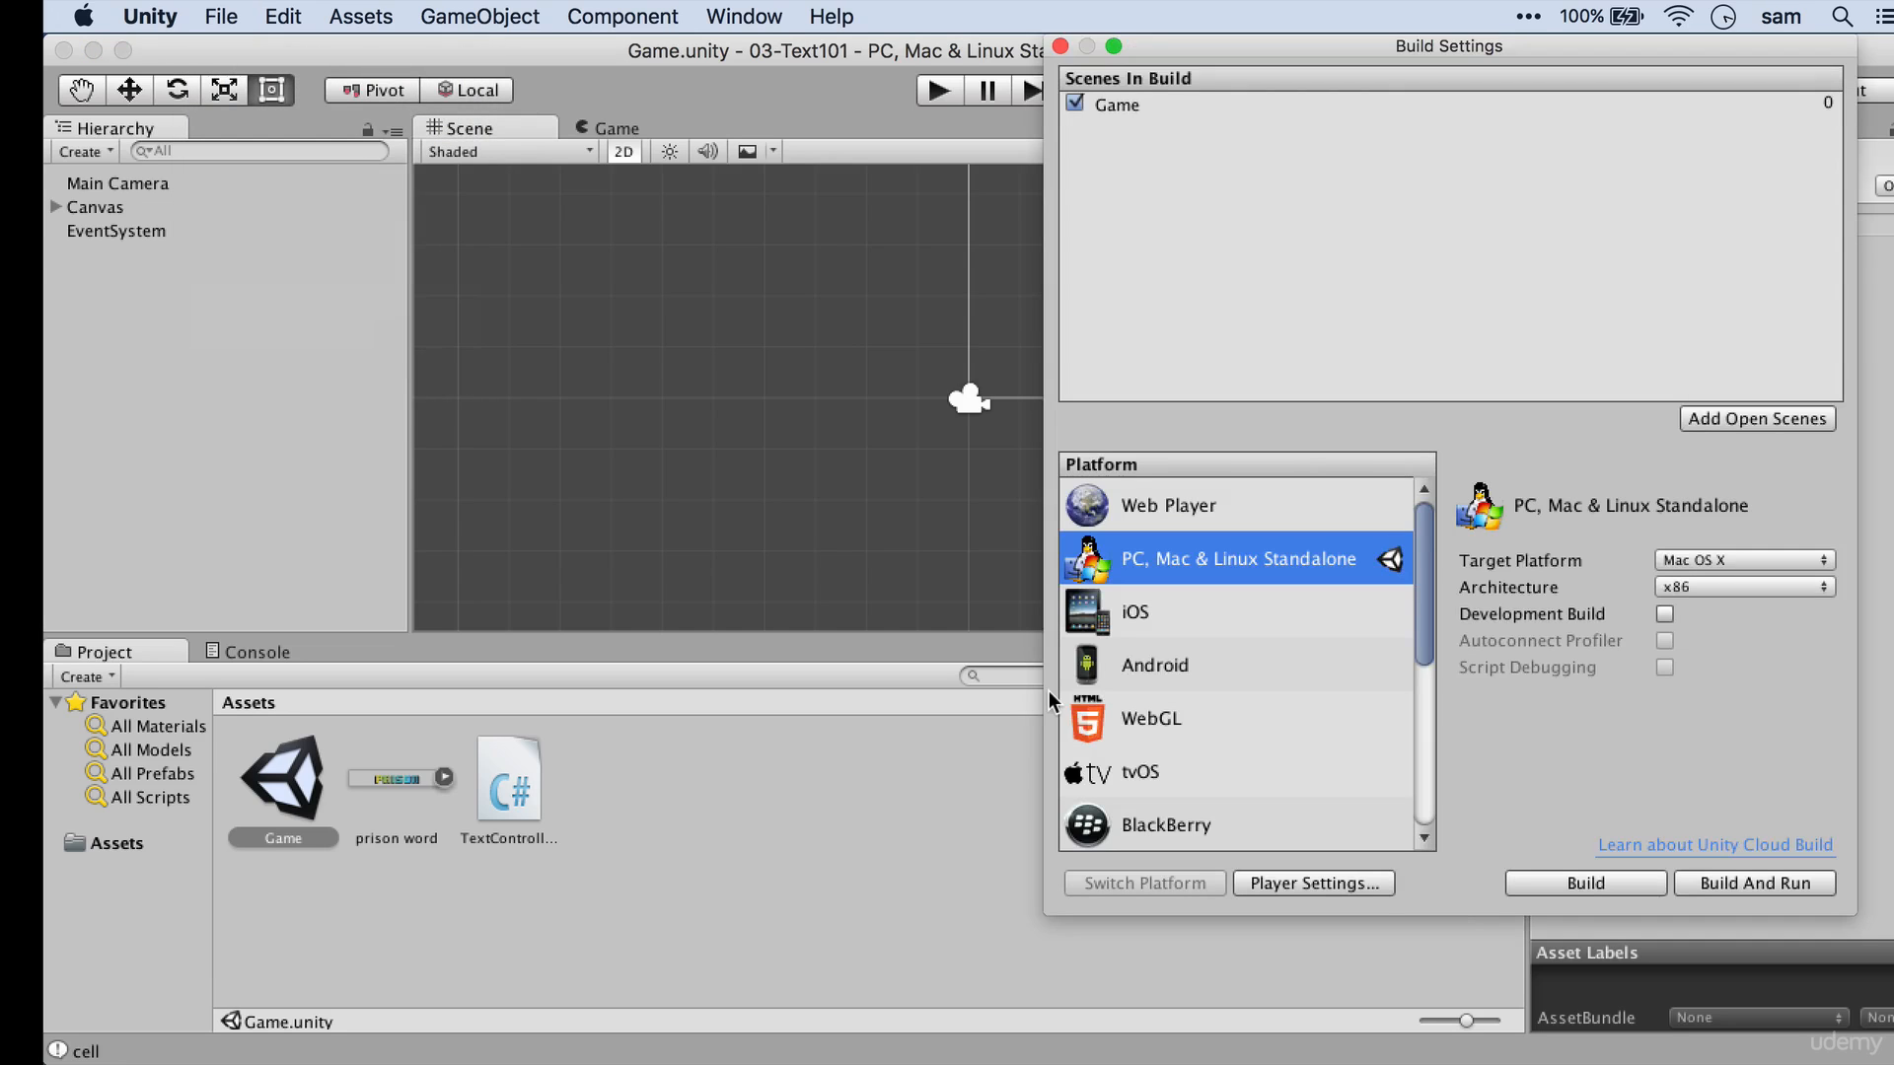
left_click_drag(1329, 47, 927, 69)
left_click(880, 756)
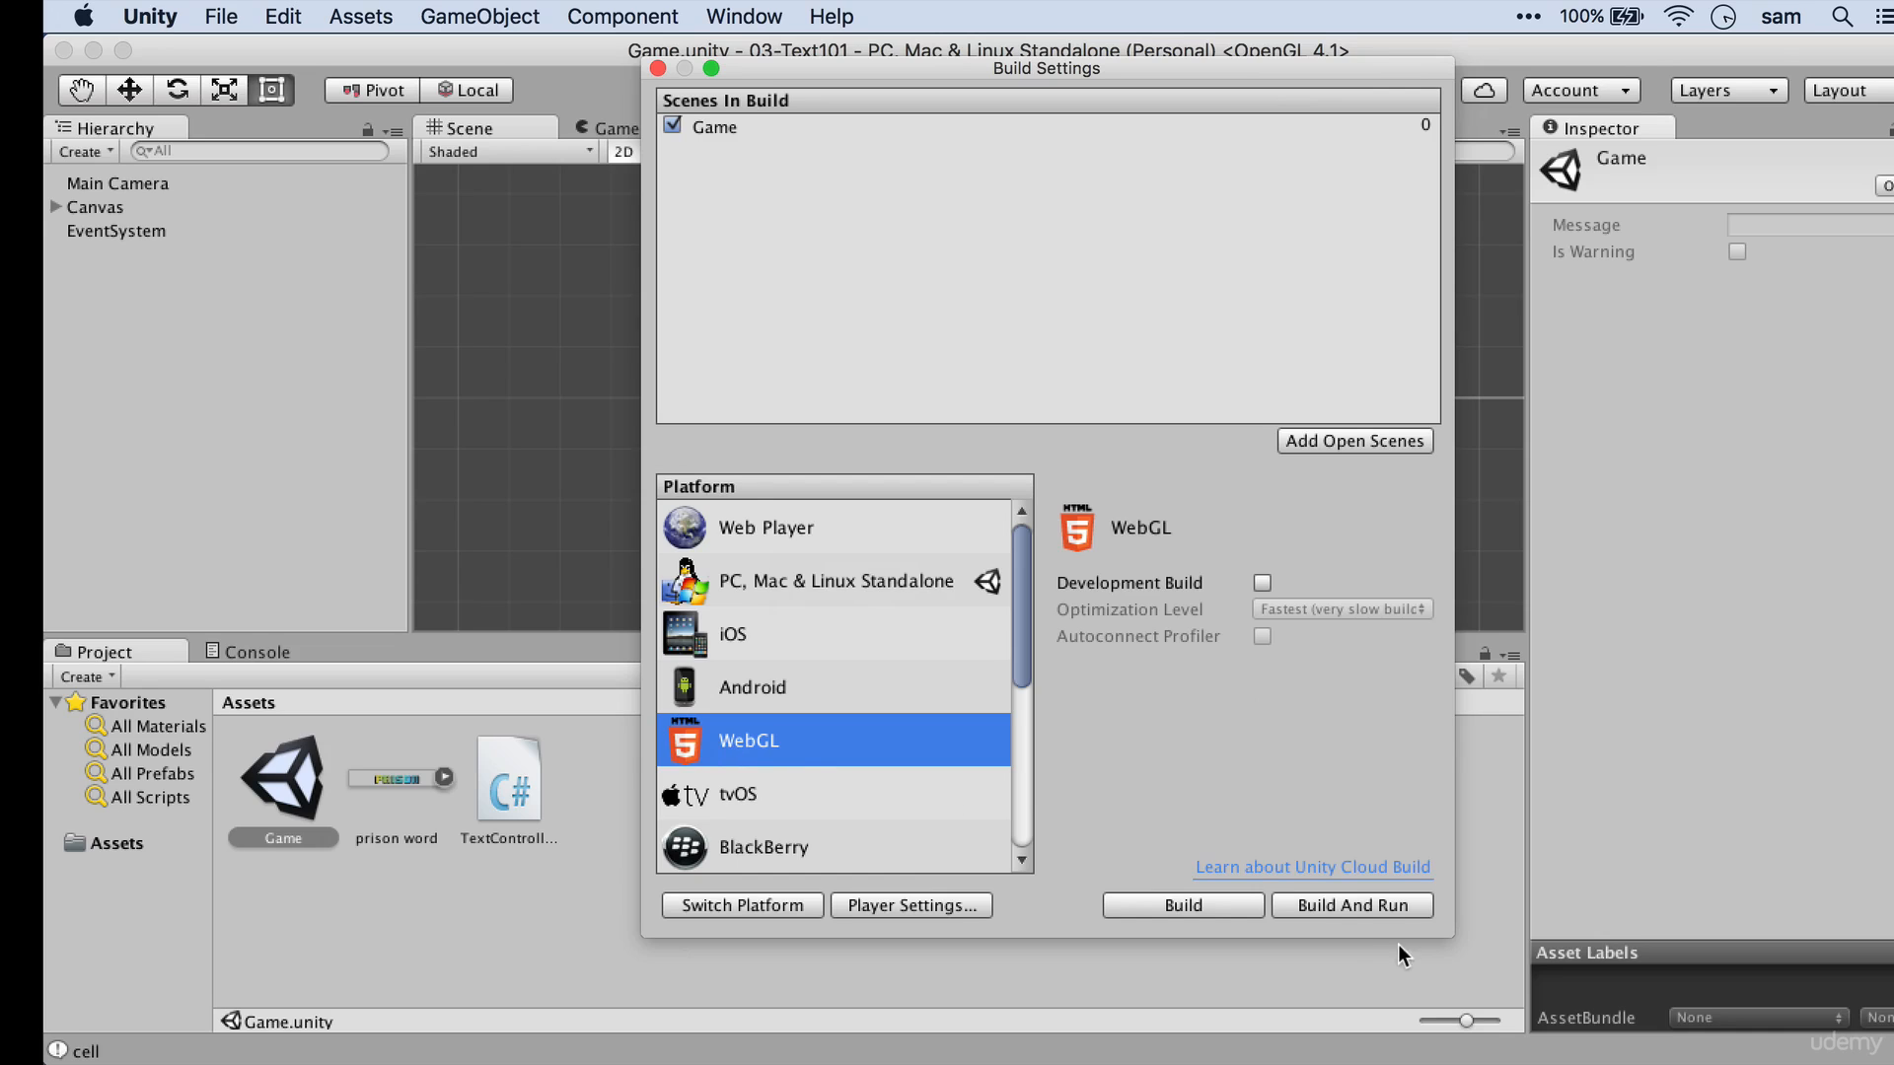
- Start a WebGL build and run, creating a new folder named Build inside 03-Text101 as its destination
left_click(1354, 908)
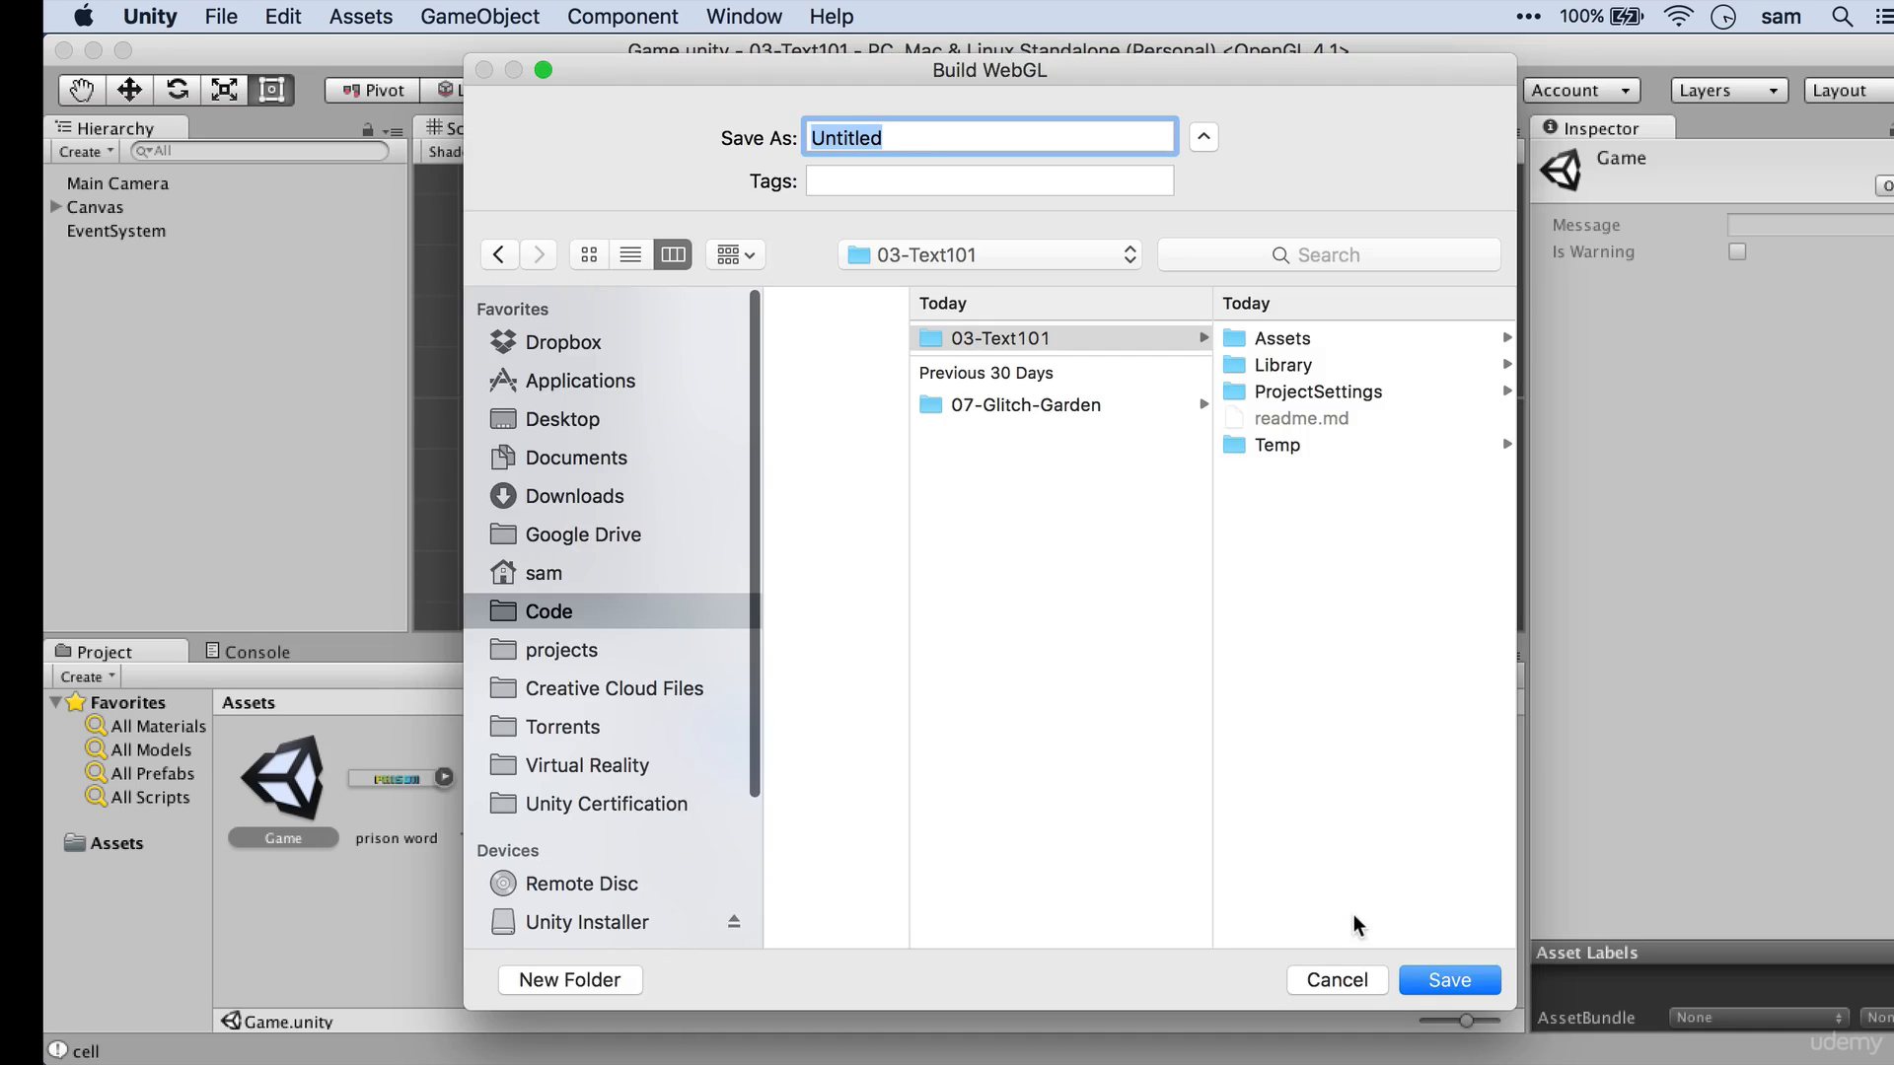
left_click(1365, 718)
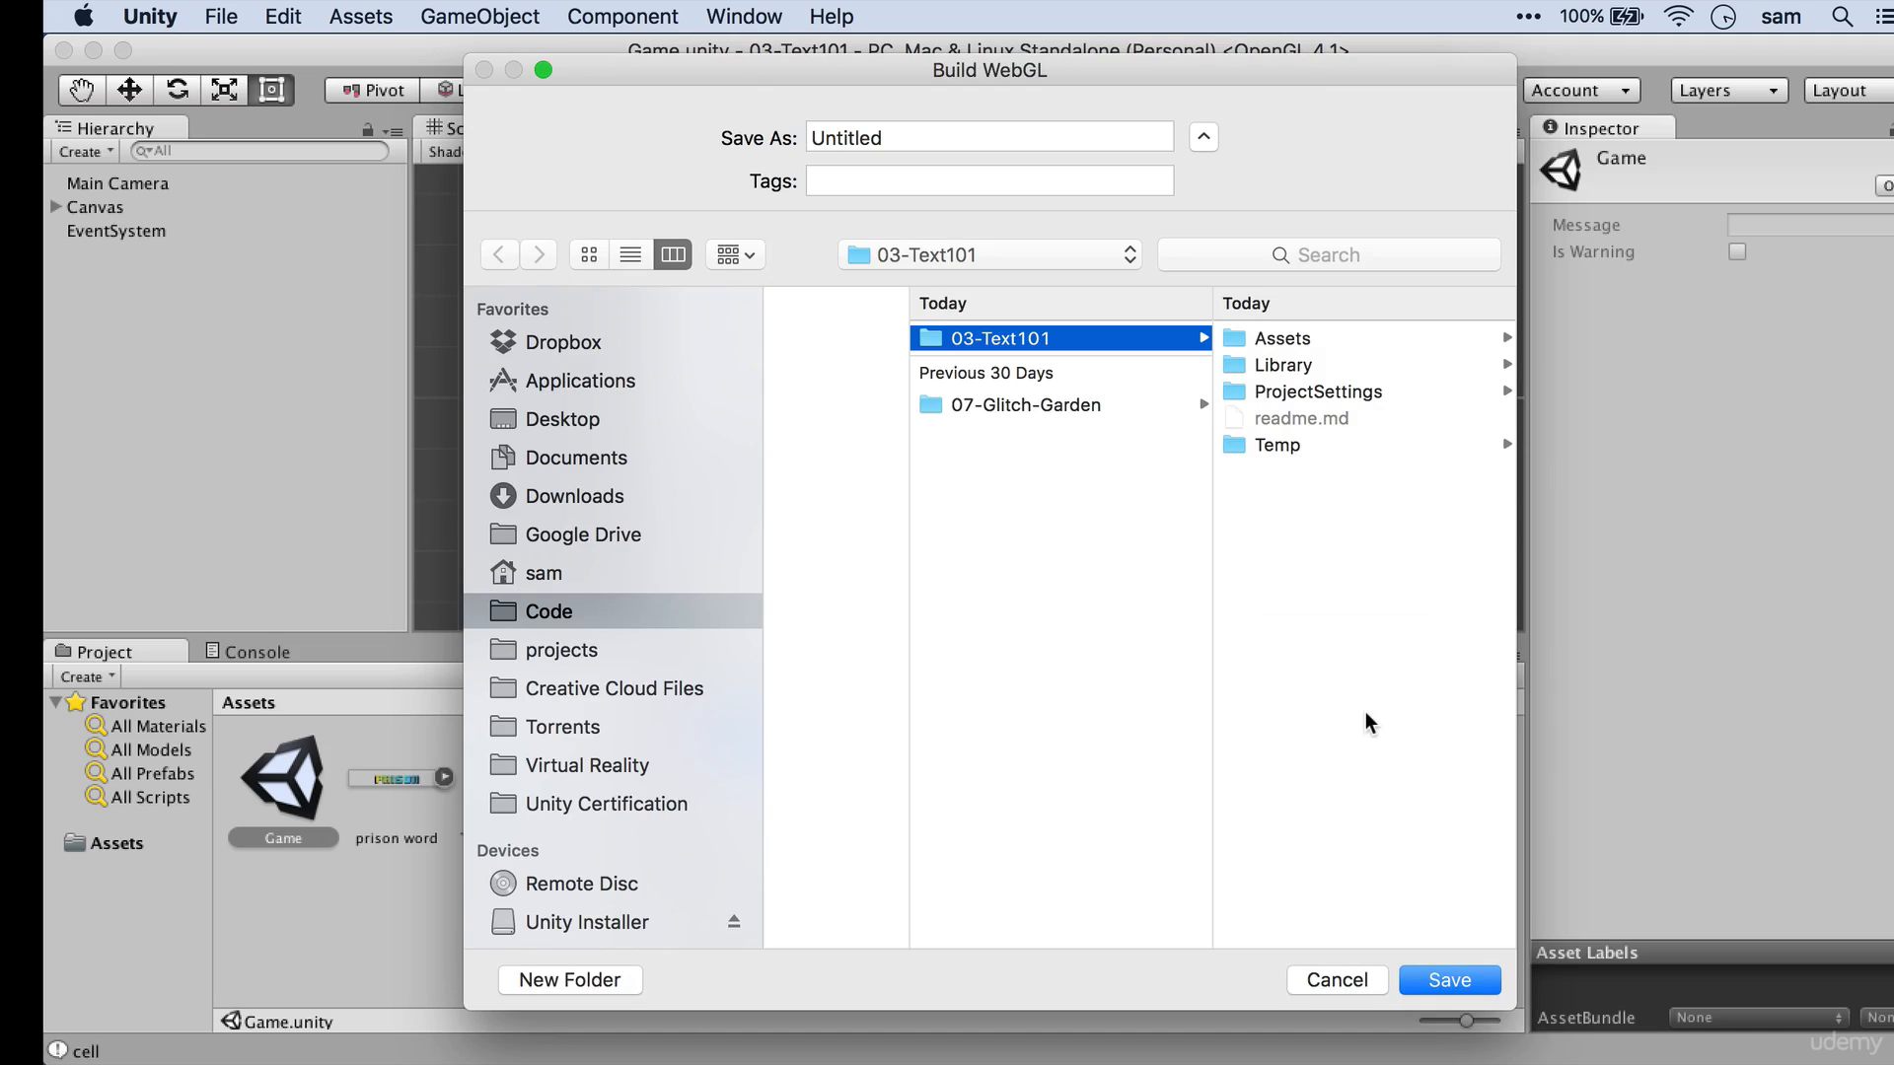
left_click(542, 980)
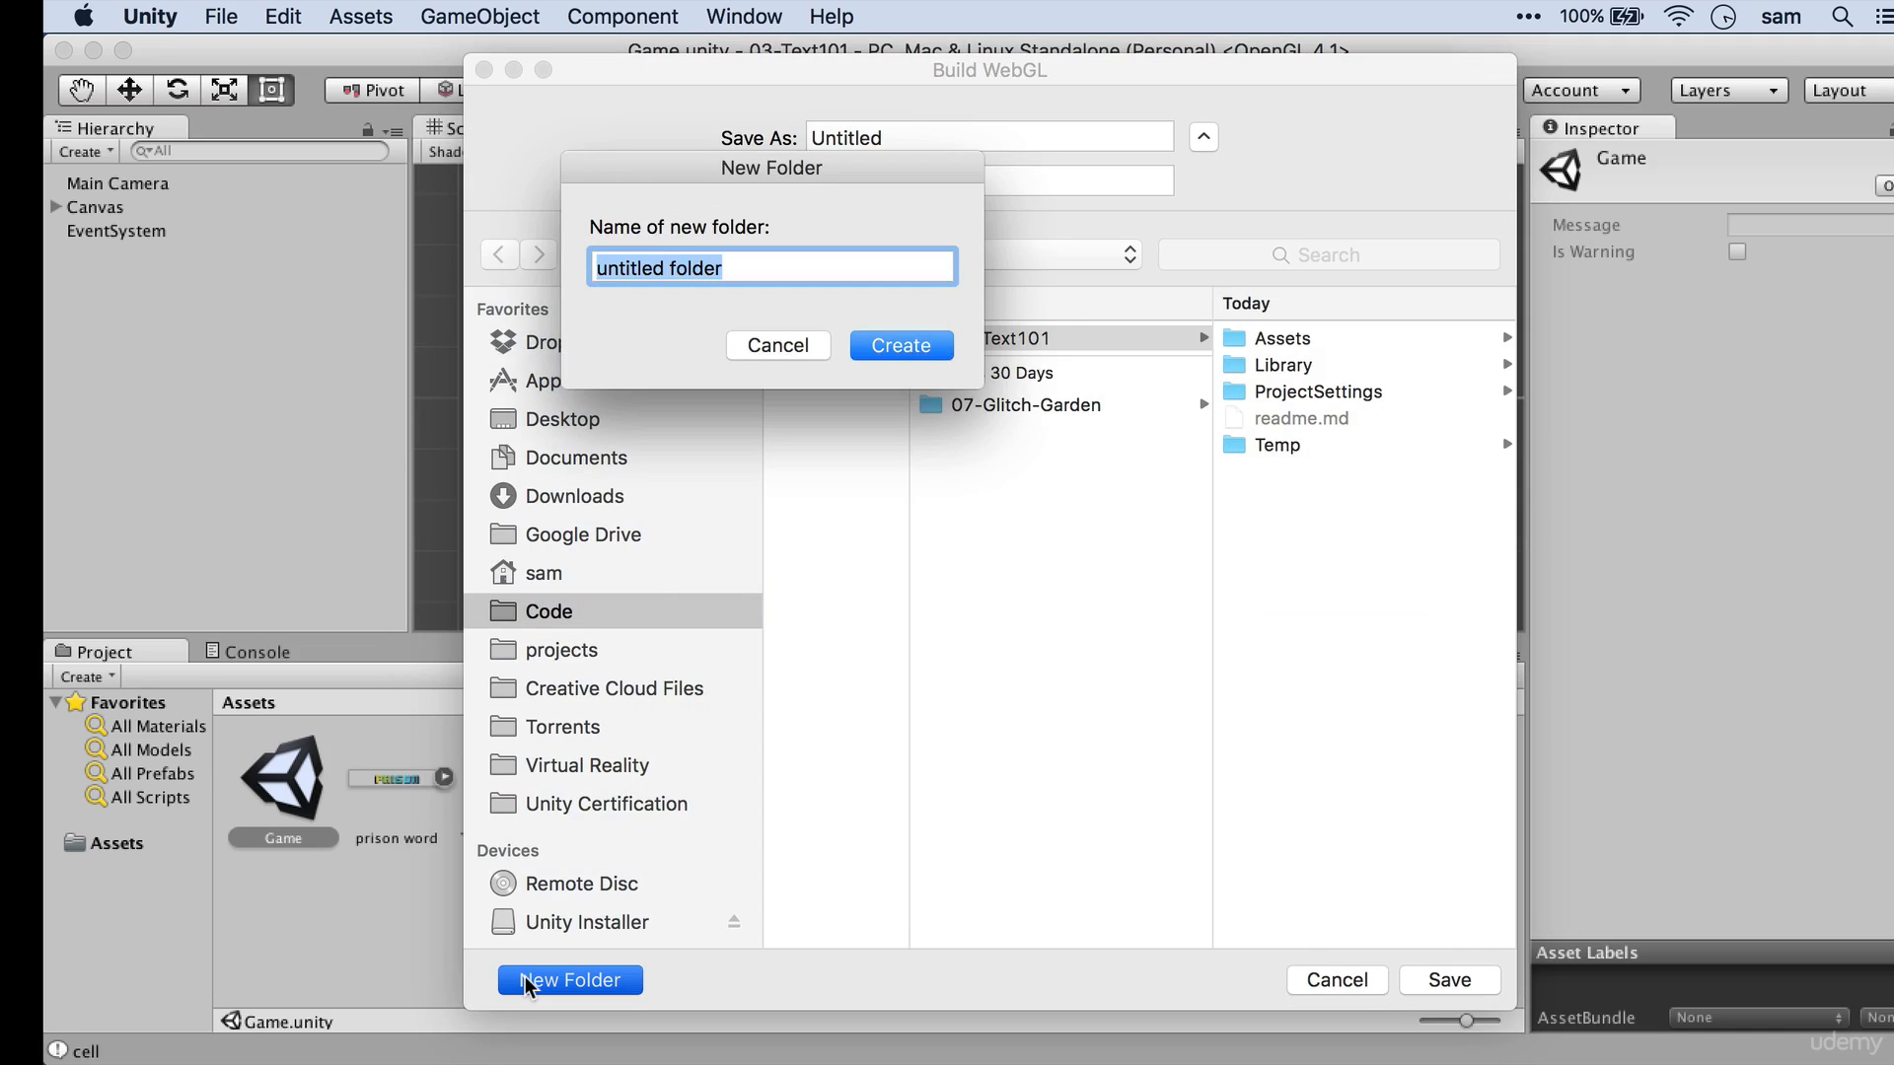
type("Build")
key("Return")
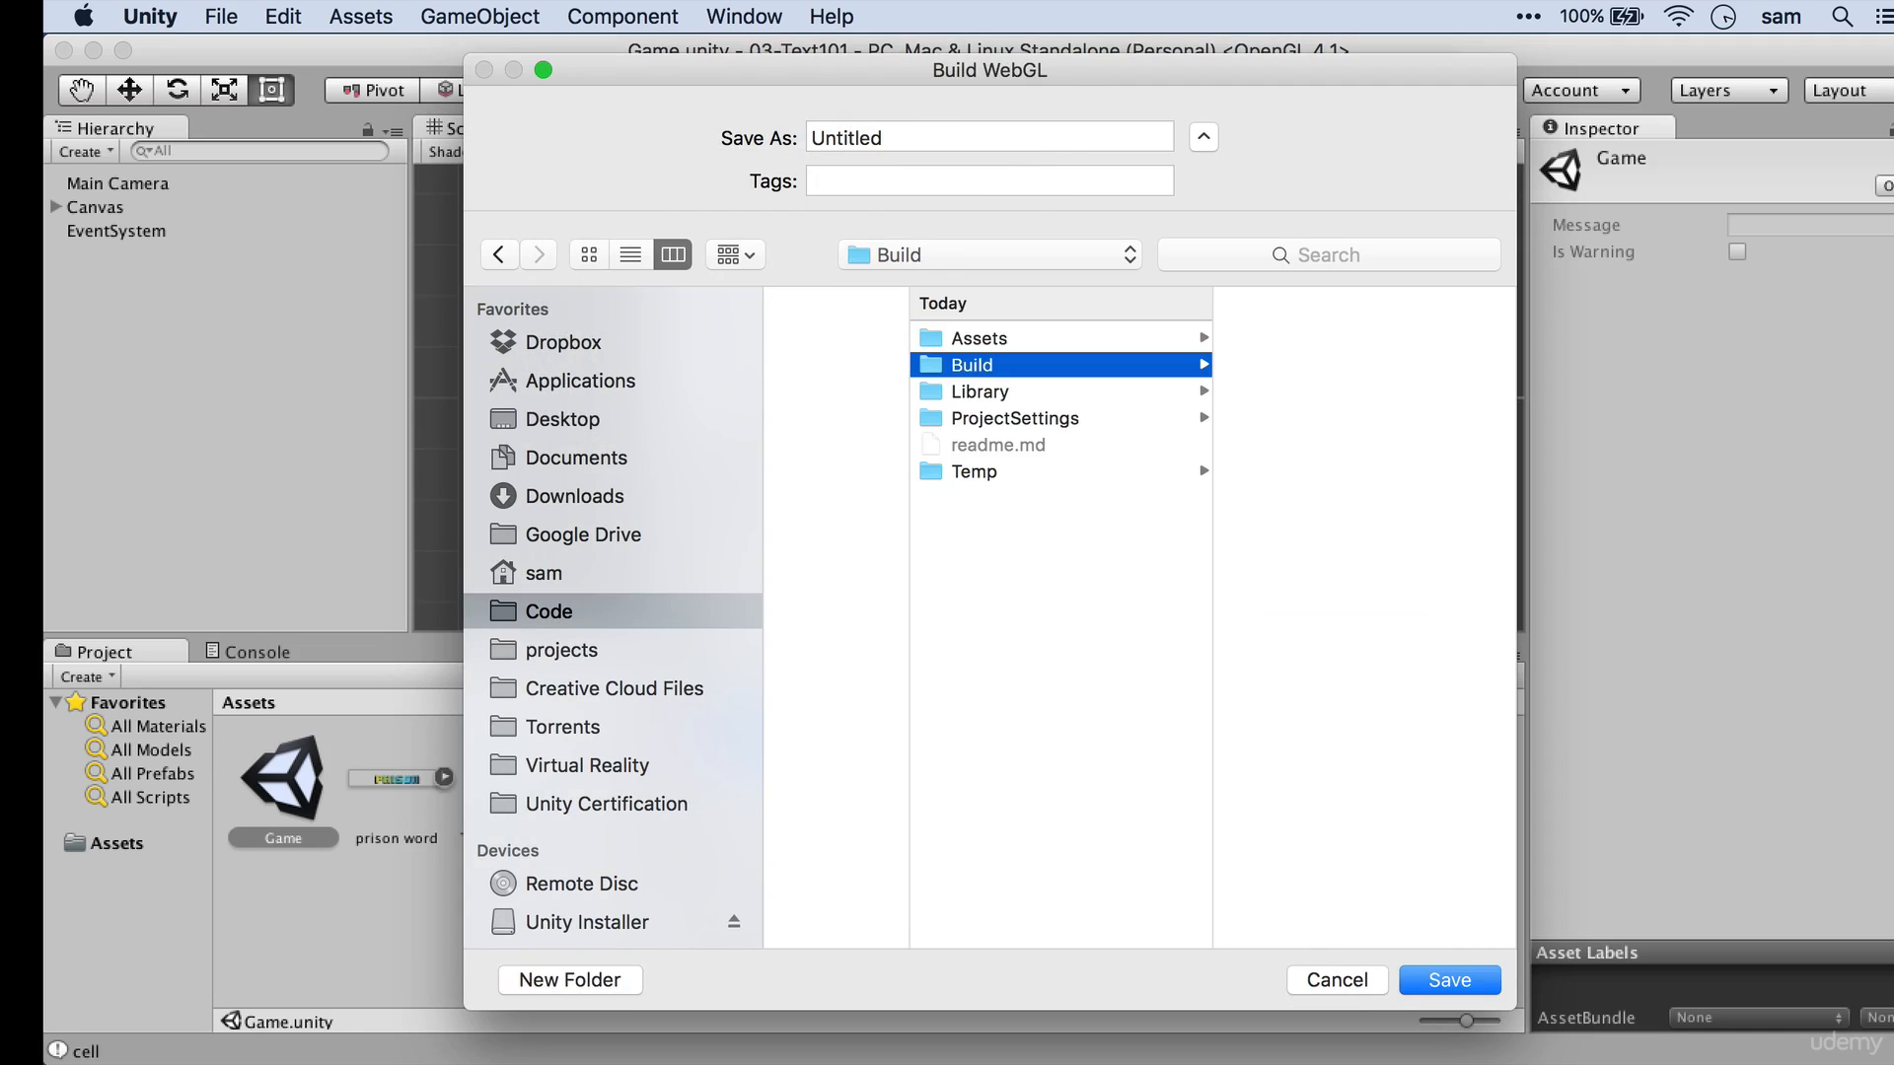
- Name the WebGL build Text101 and save it in the Build folder to build and run the game
left_click(877, 140)
double_click(875, 143)
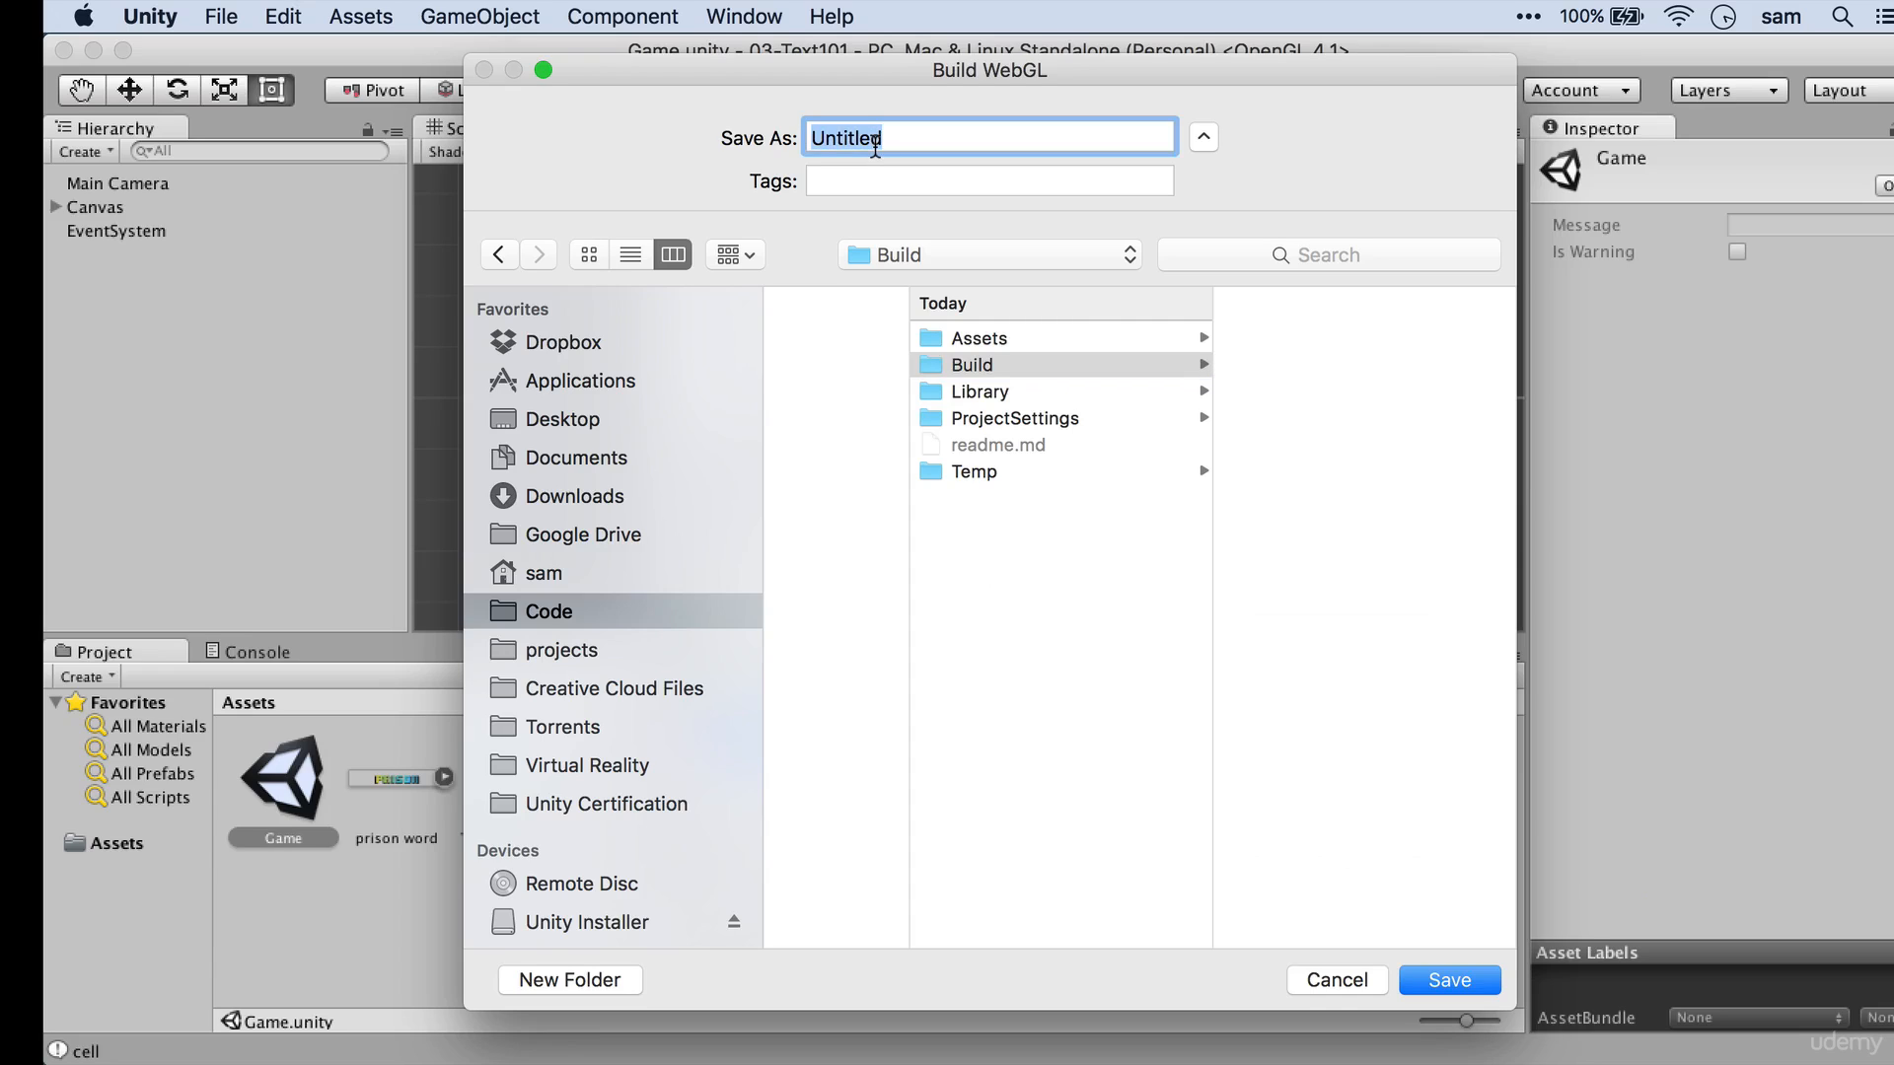
type("Text1*")
key("BackSpace")
type("01")
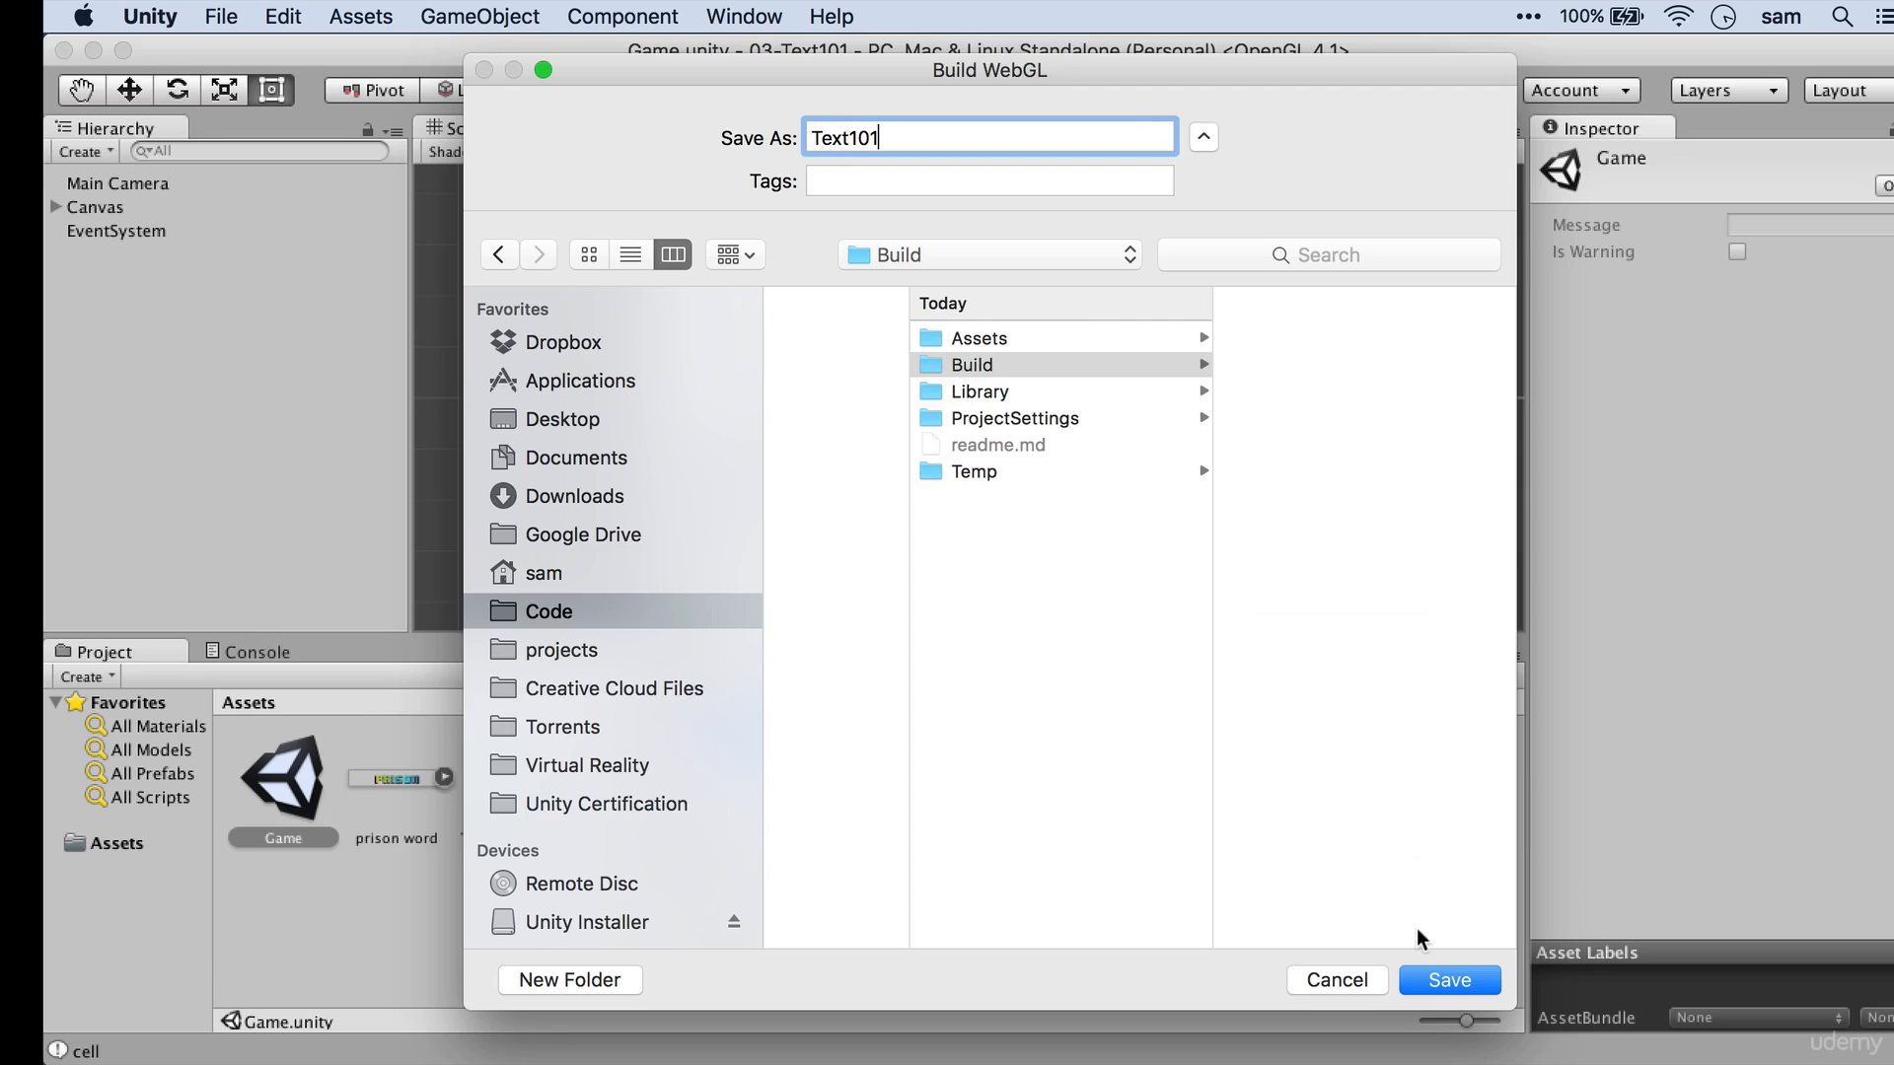
left_click(1428, 987)
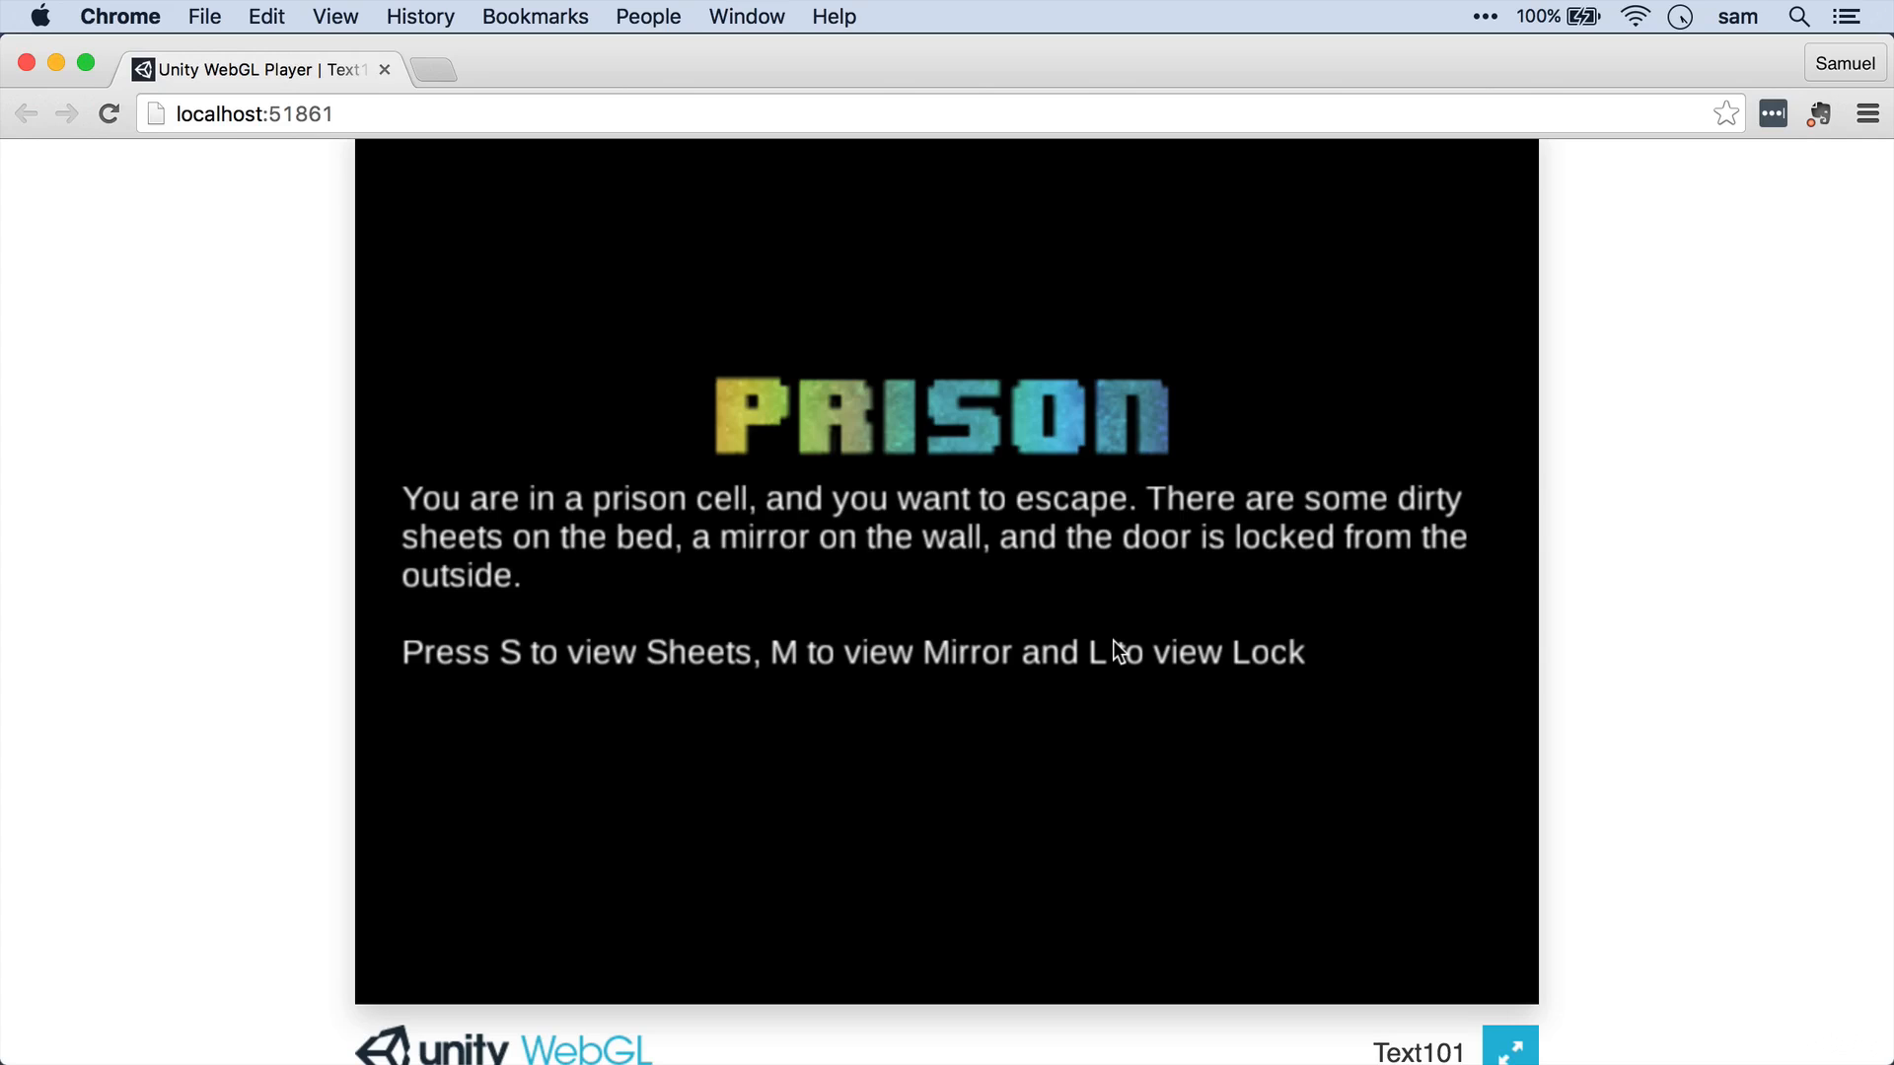
- Playtest the WebGL build in Chrome by viewing the sheets, returning to the cell, viewing the mirror and taking it
key("s")
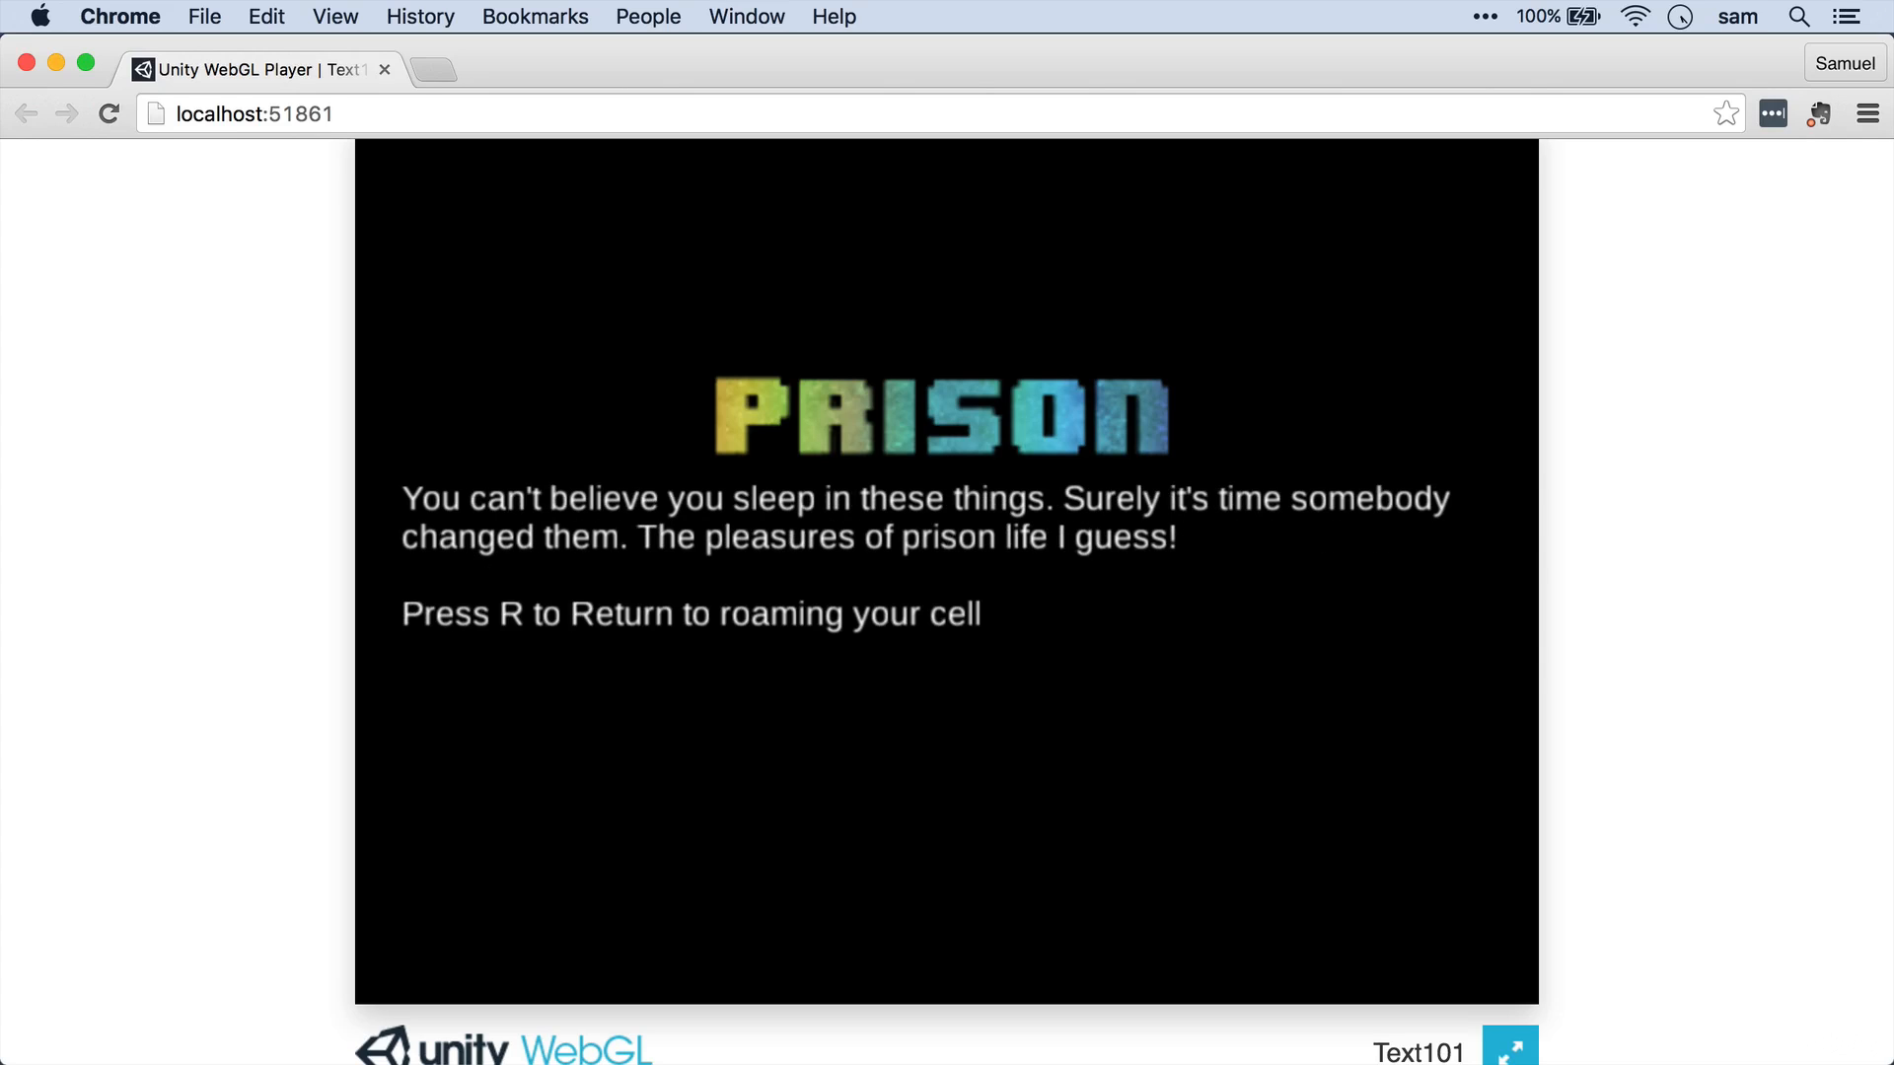
key("r")
key("m")
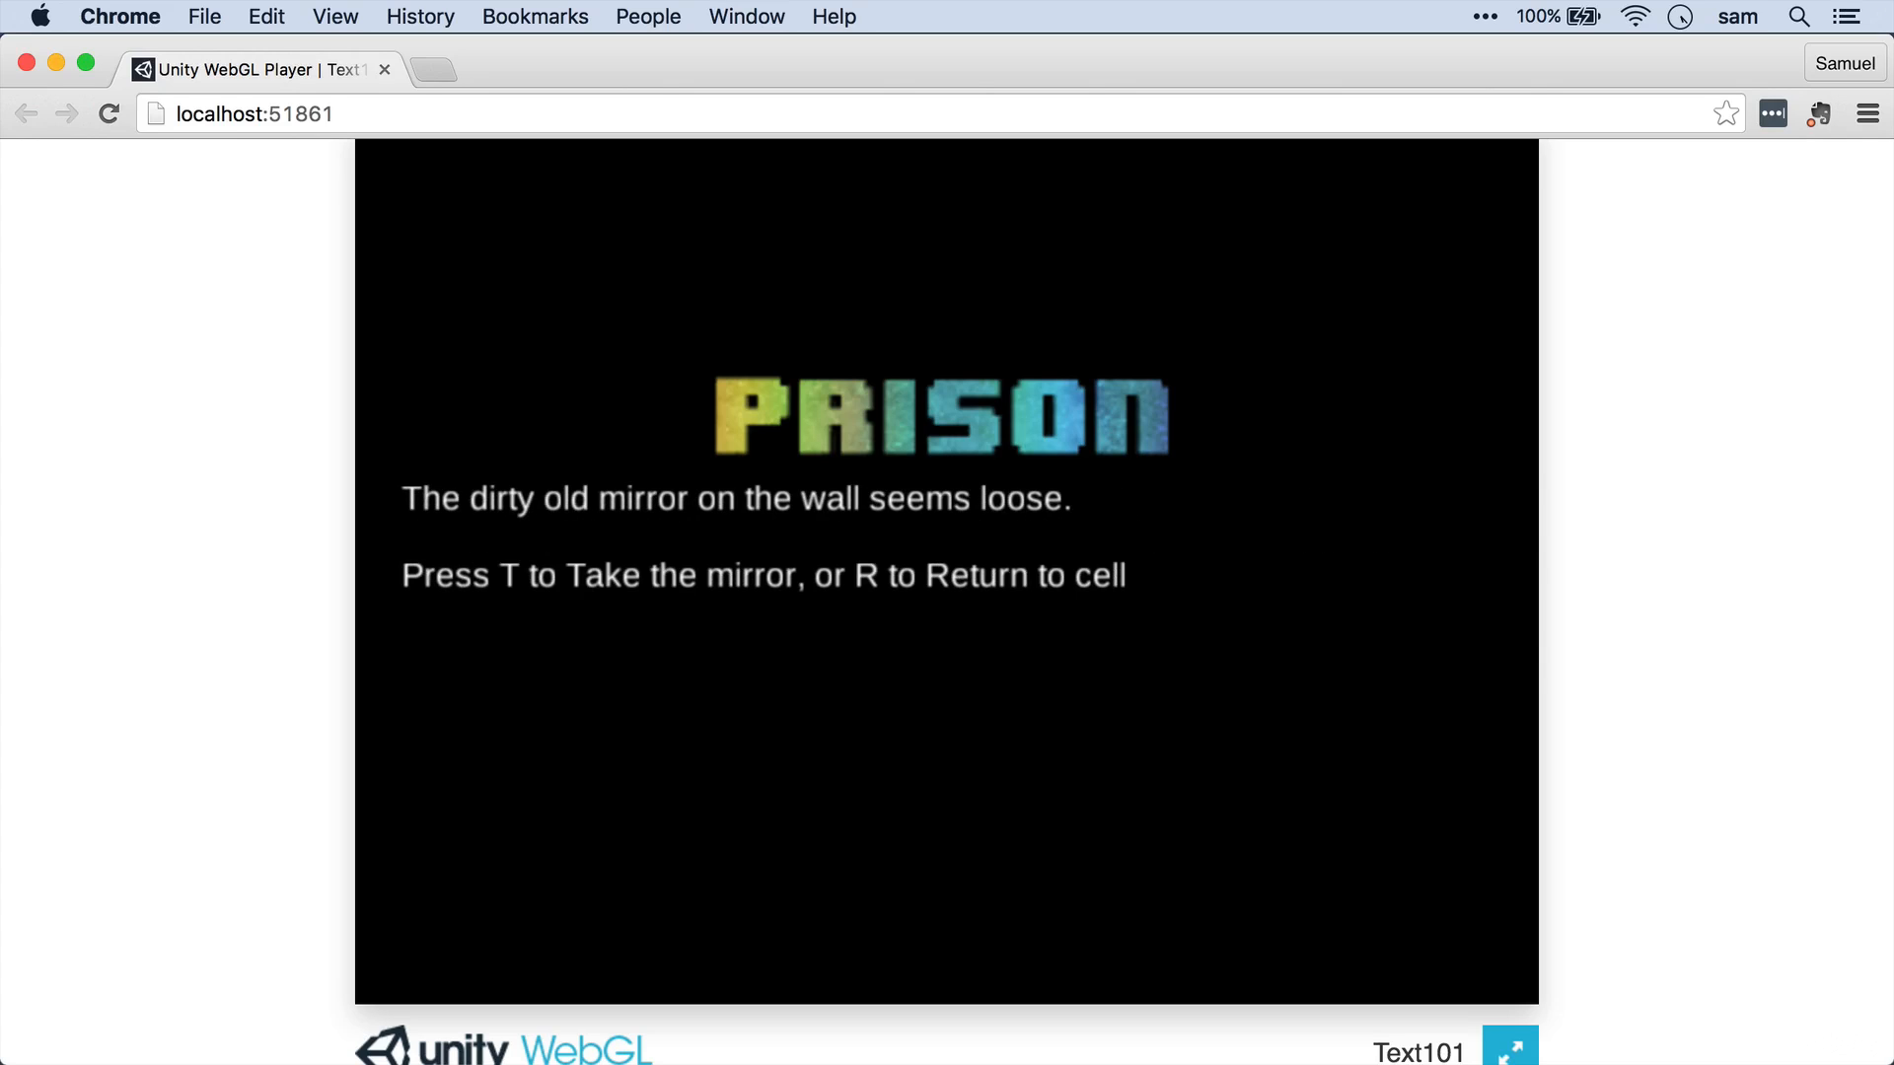
key("t")
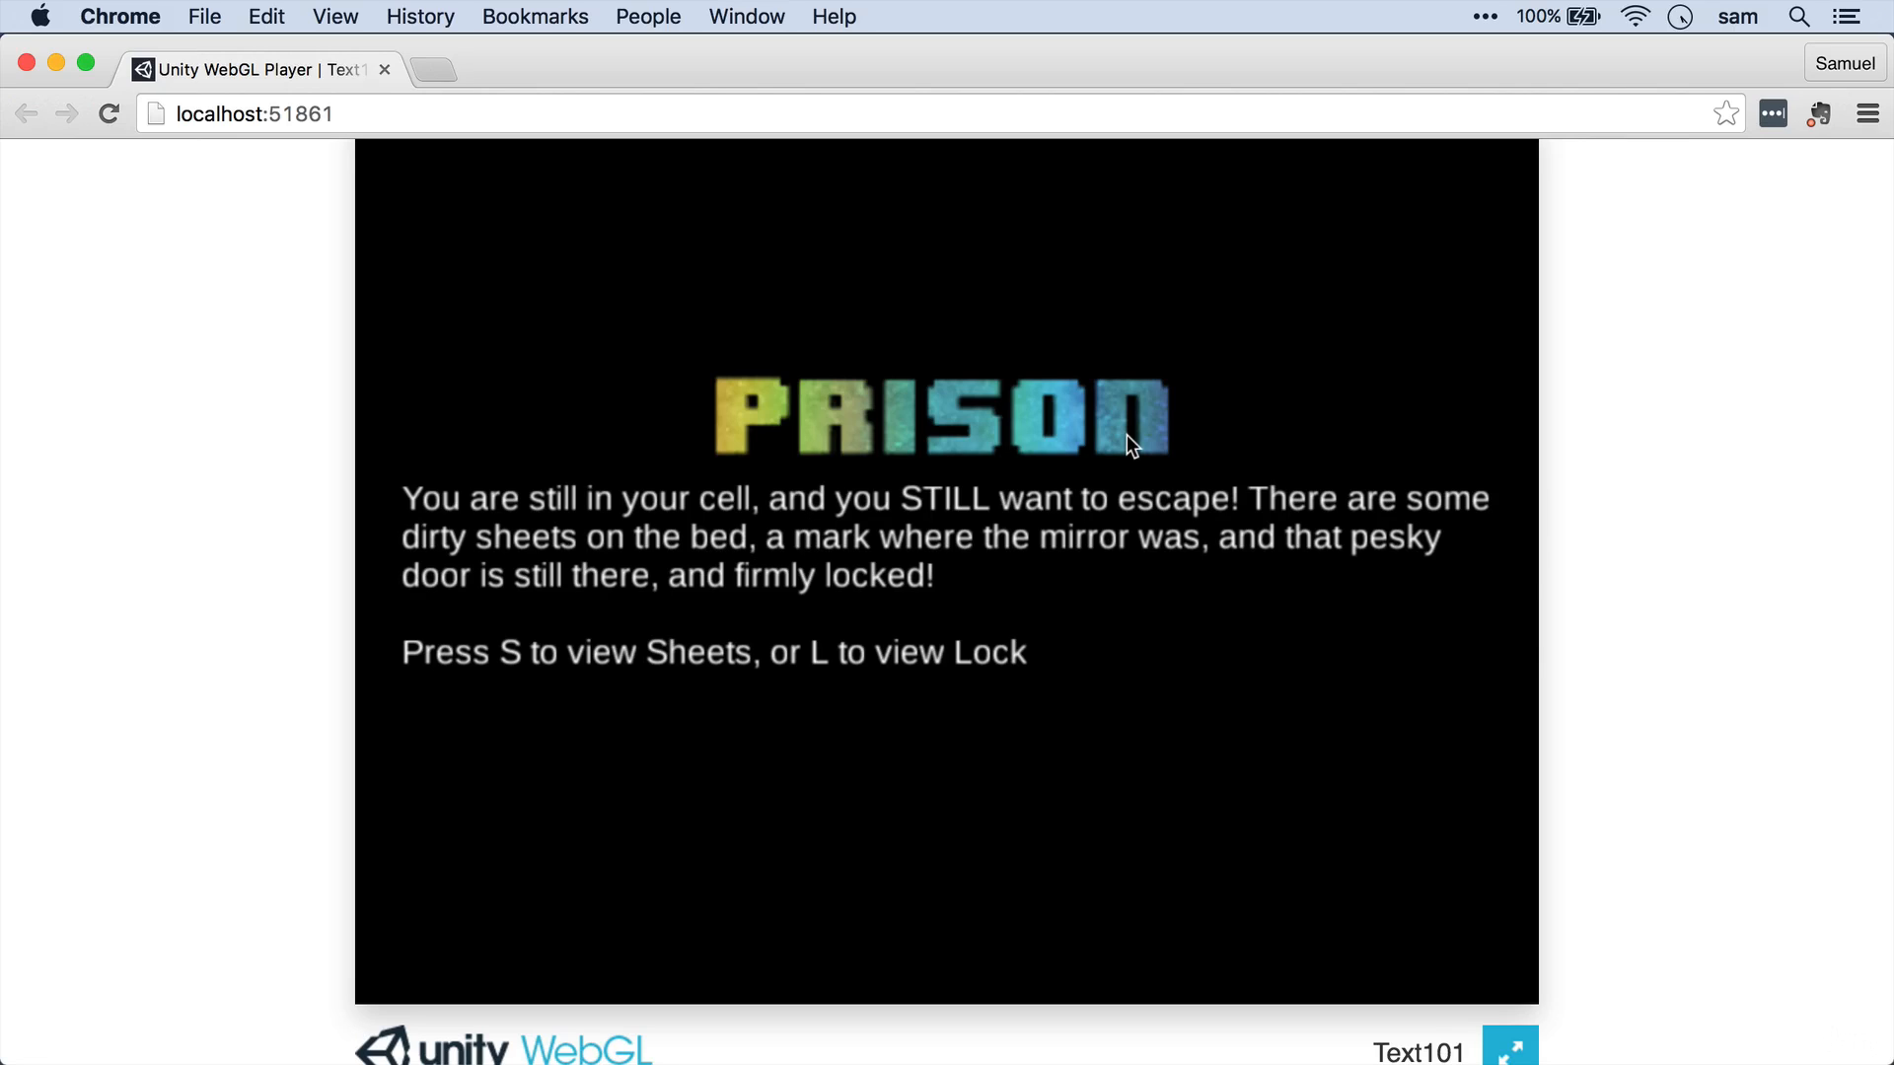